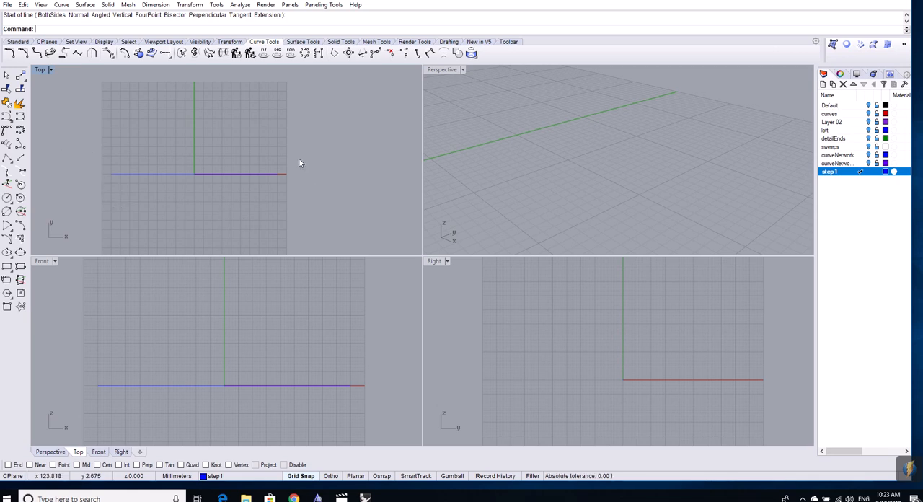
- Draw a vertical line in the Top view from (0, 90) to (0, -89), crossing the horizontal line at the origin
left_click(130, 175)
left_click(116, 172)
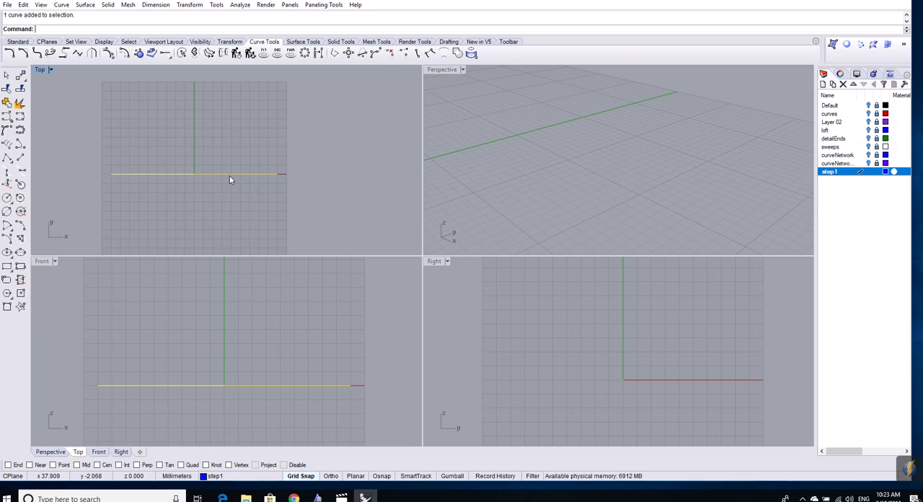
left_click(20, 157)
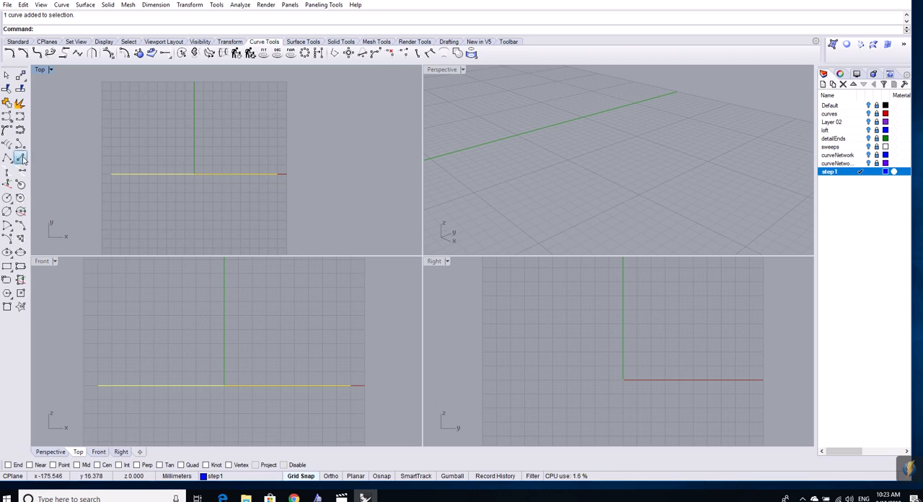
scroll(197, 117, "up", 3)
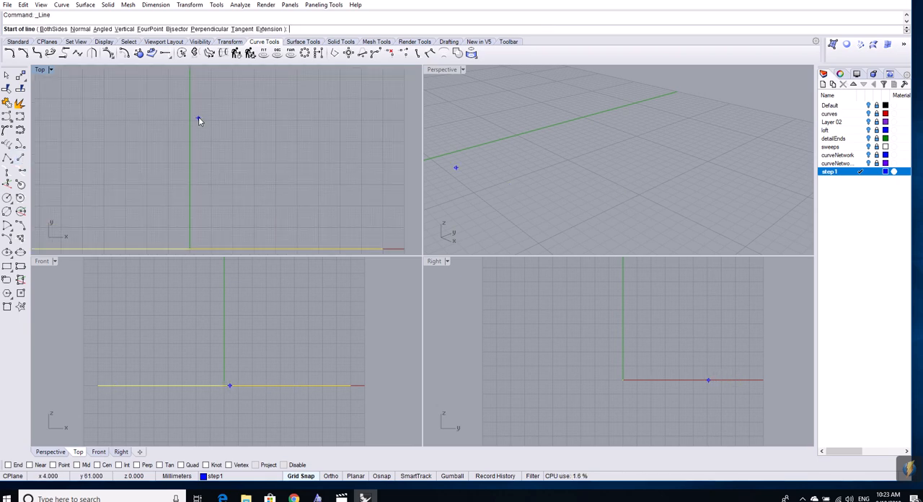
mouse_move(197, 117)
right_mouse_down()
mouse_move(246, 195)
mouse_move(246, 212)
right_mouse_up()
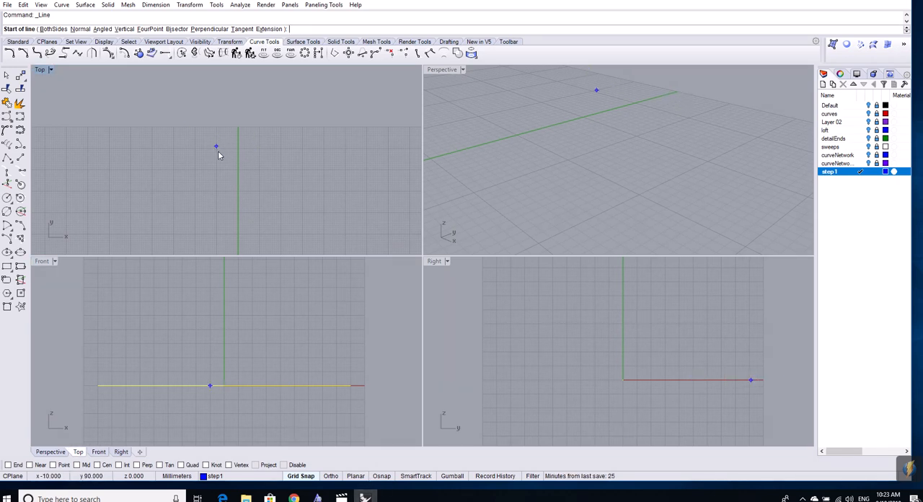
scroll(229, 168, "up", 10)
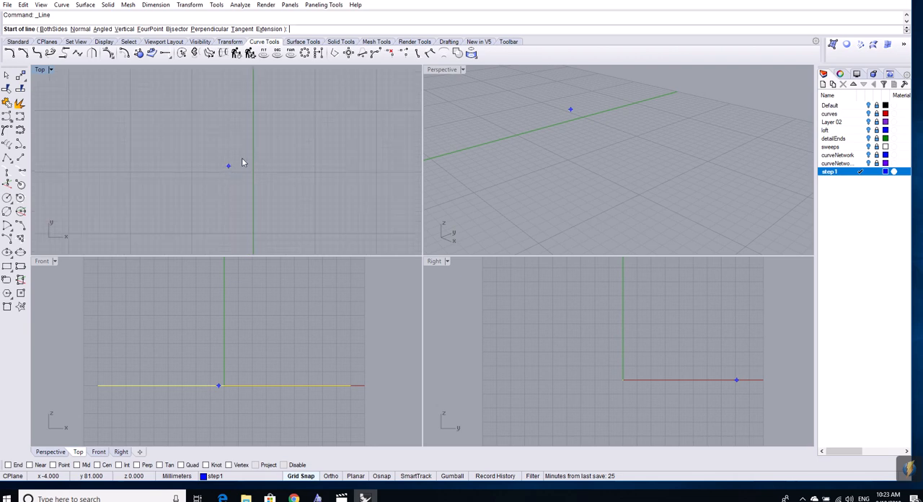
left_click(252, 113)
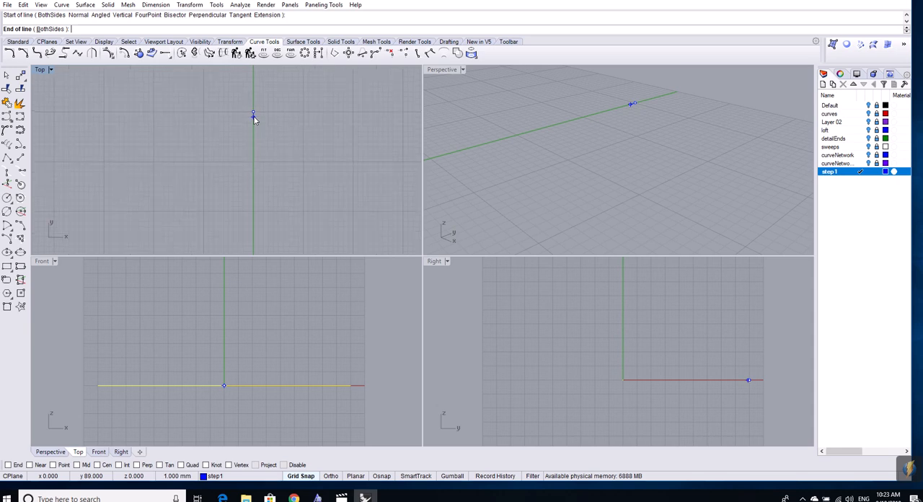
scroll(253, 116, "down", 10)
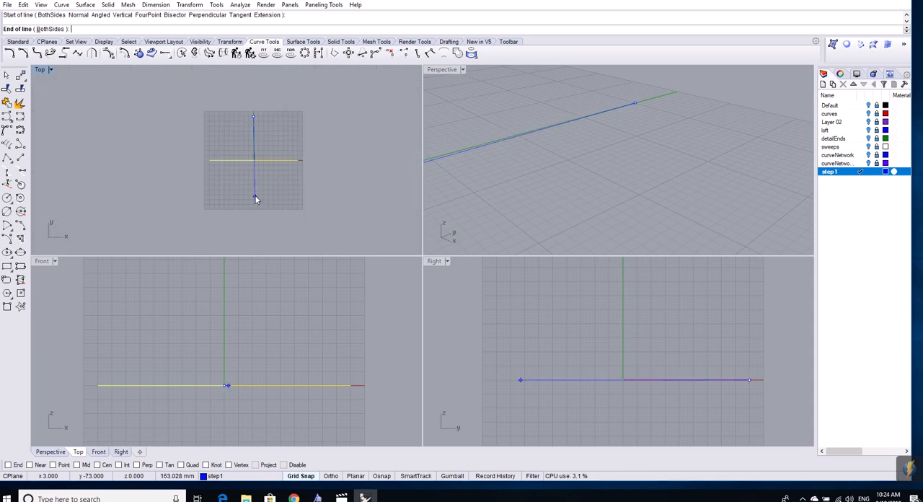
left_click(252, 205)
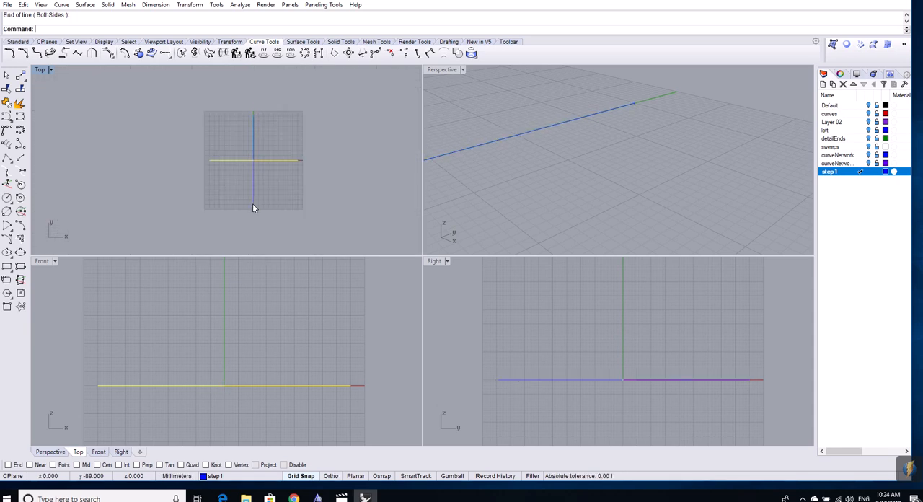
key("Return")
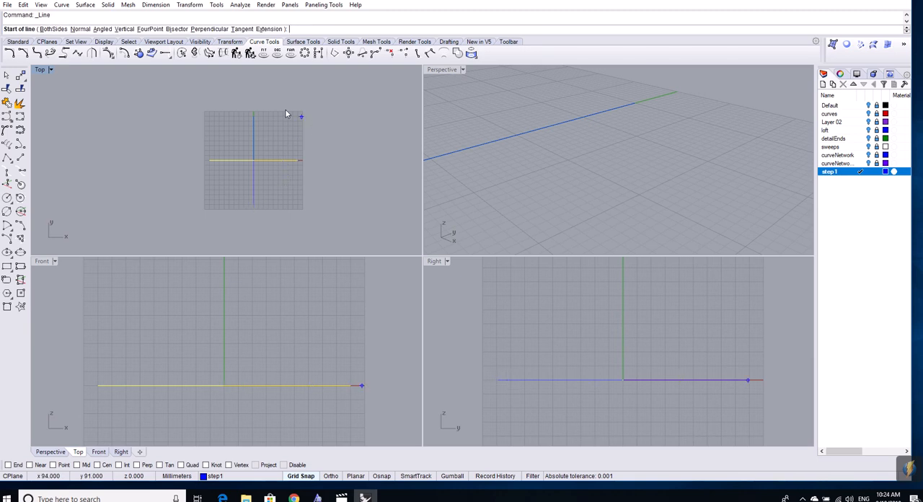
key("Escape")
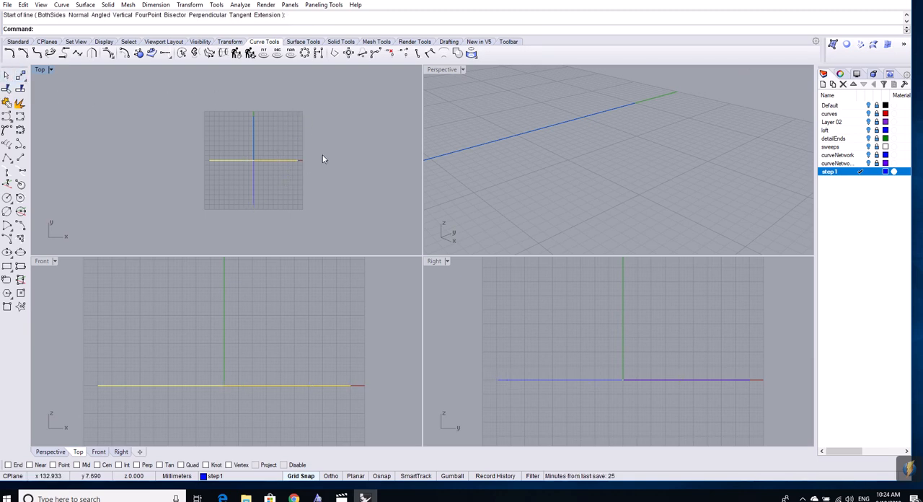
key("Escape")
left_click(253, 138)
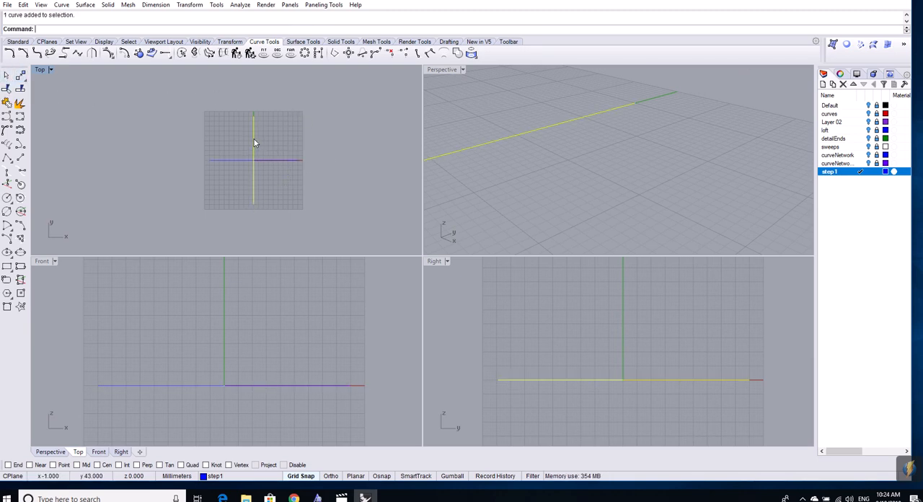
left_click(233, 160)
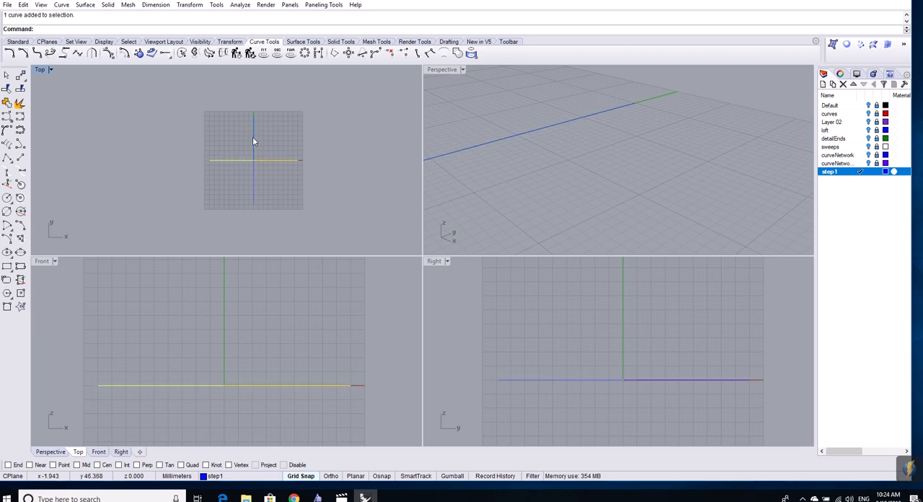
left_click(252, 136)
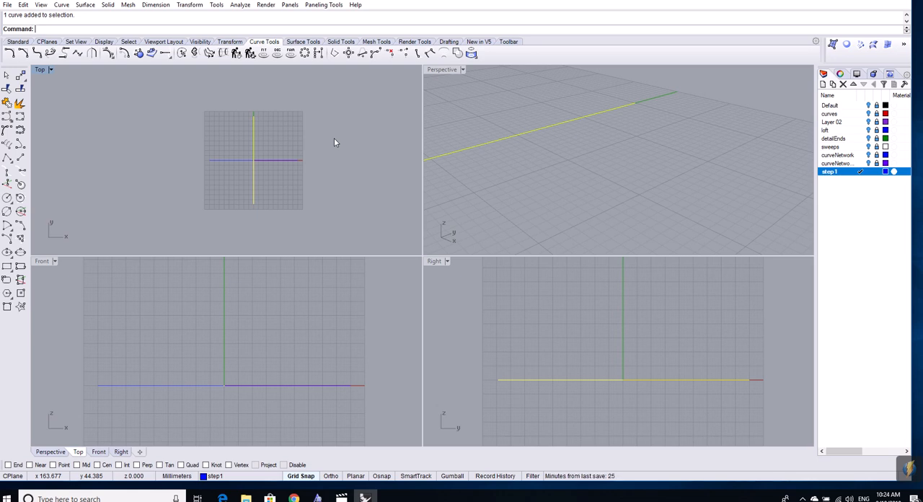
- Maximize the Top viewport and leave the curve command without placing any points
left_click(6, 116)
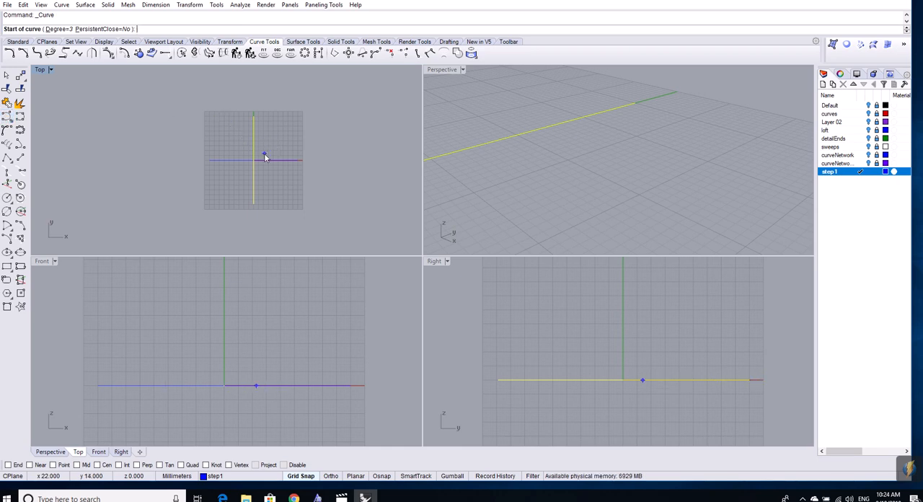
scroll(264, 157, "up", 4)
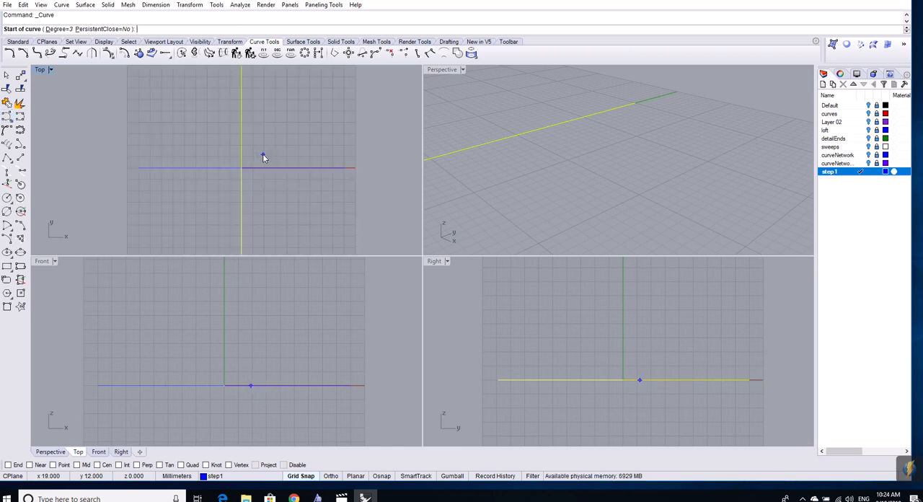
left_click(177, 42)
left_click(36, 52)
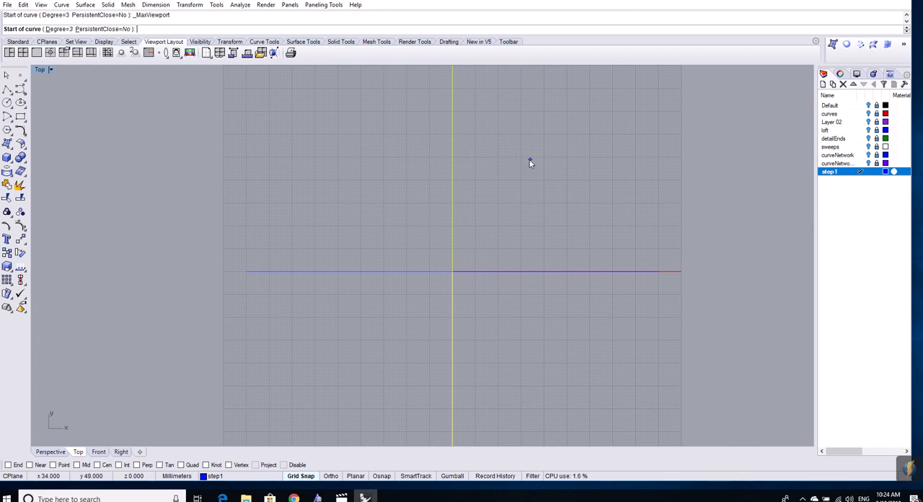
left_click(7, 76)
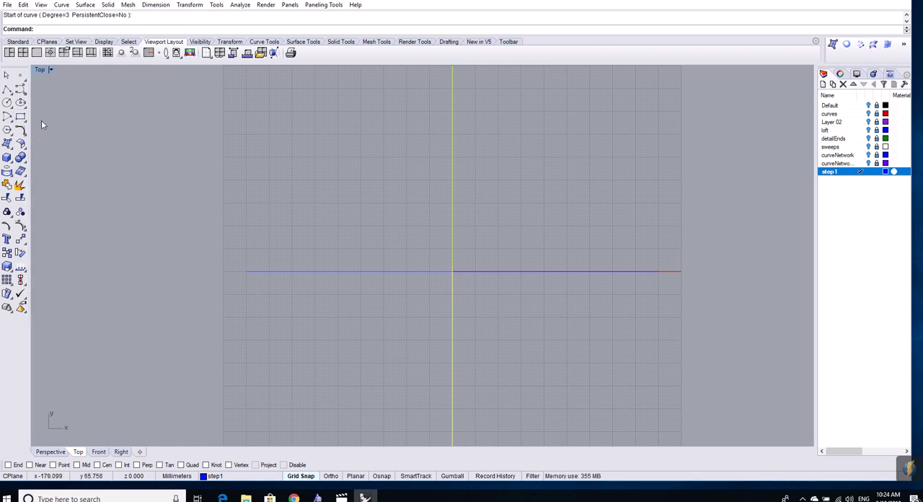
left_click(20, 89)
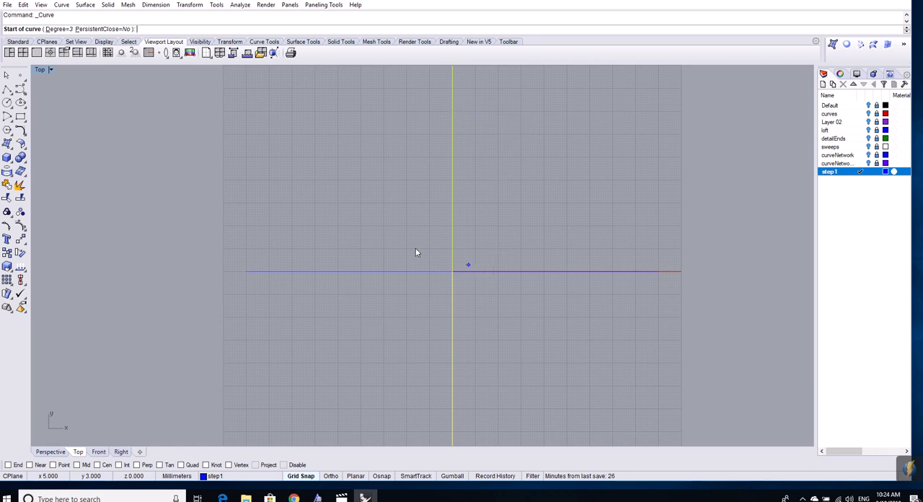
key("Escape")
key("Escape")
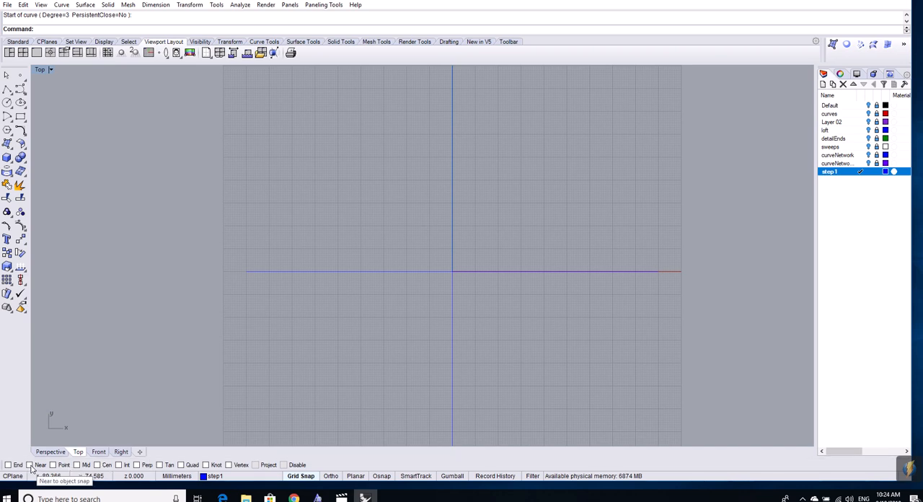
- Turn on object snapping with the Near snap and start a degree-3 control point curve
left_click(381, 476)
left_click(381, 479)
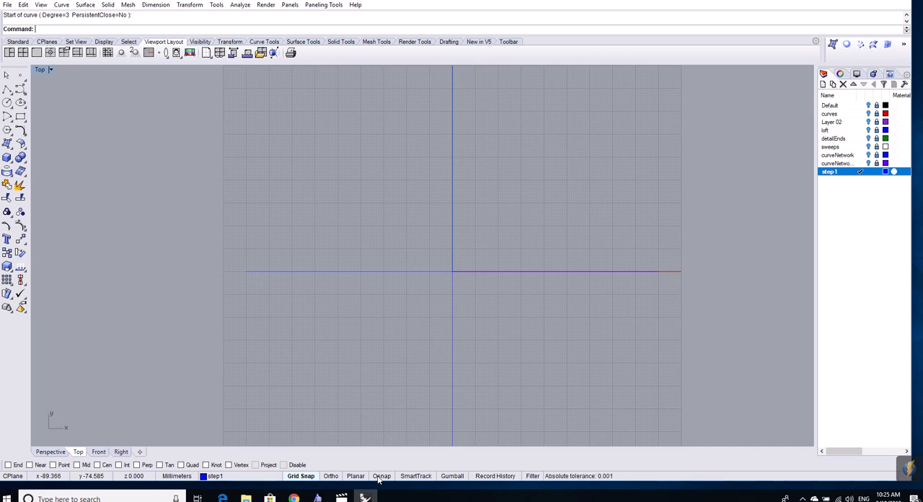
left_click(381, 479)
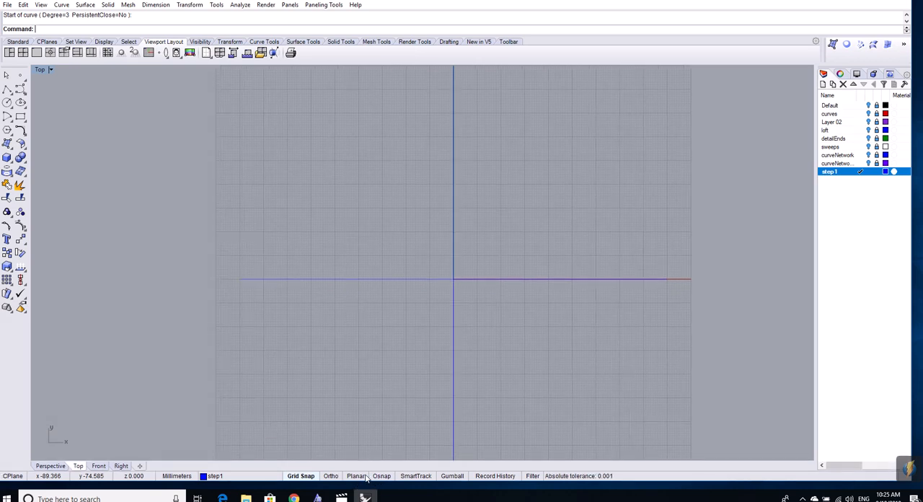
left_click(379, 479)
left_click(31, 465)
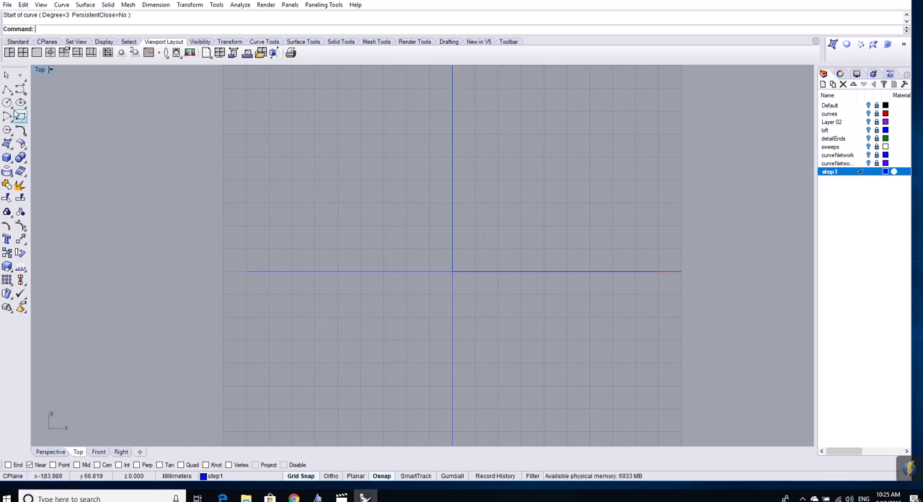
left_click(20, 89)
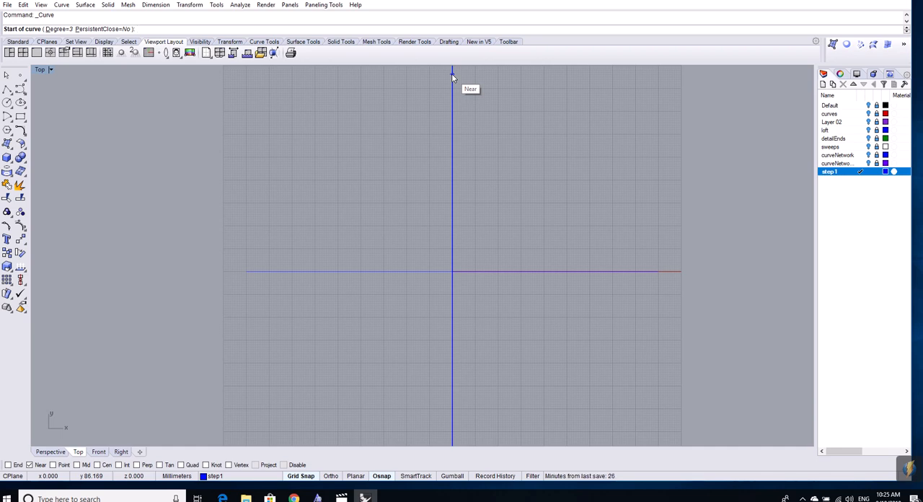
left_click(451, 73)
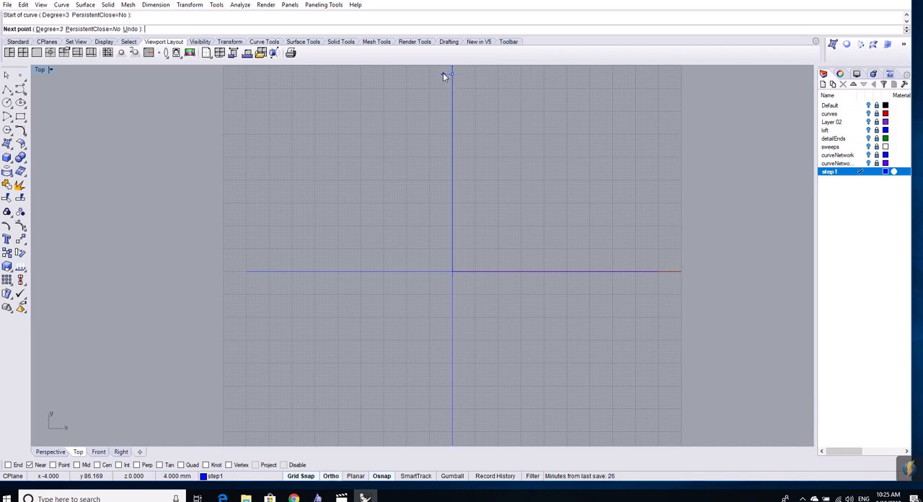
left_click(443, 74)
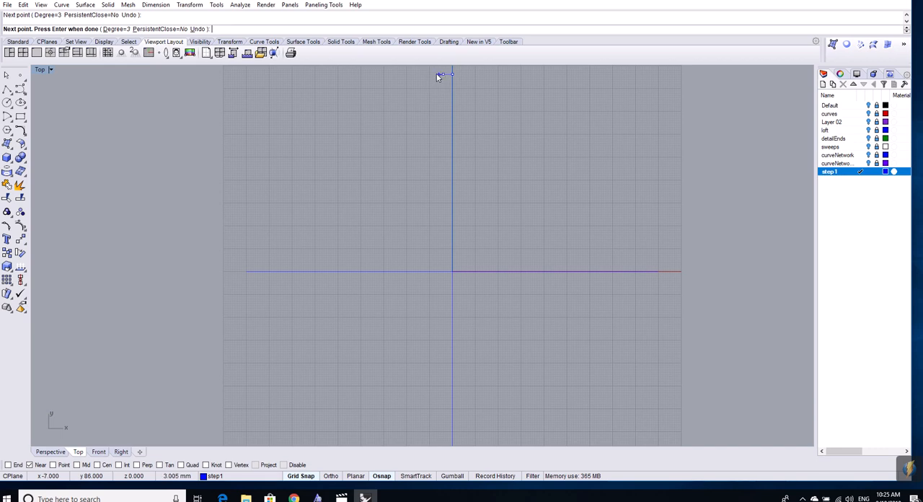
left_click(432, 74)
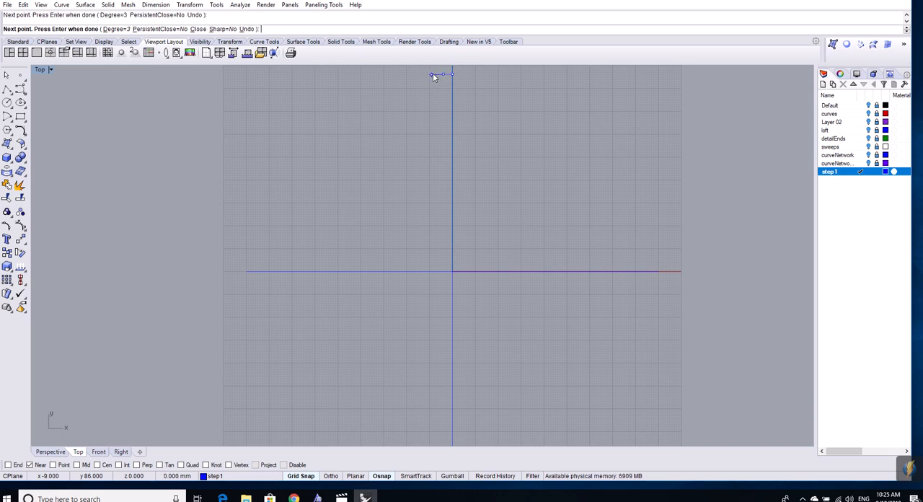
key("ctrl+z")
key("ctrl+z")
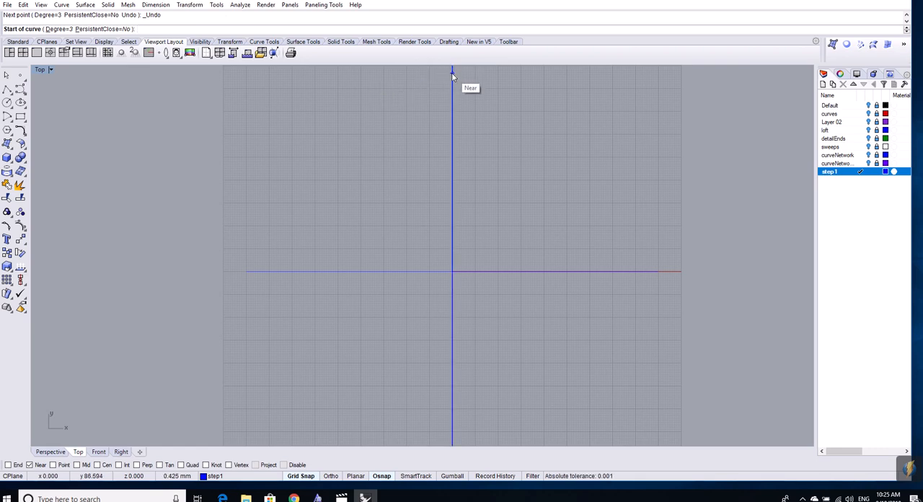
- Draw a wavy half outline on the negative X side, with both ends snapped to the vertical line at about y 86.6 and y -68.8
left_click(451, 72)
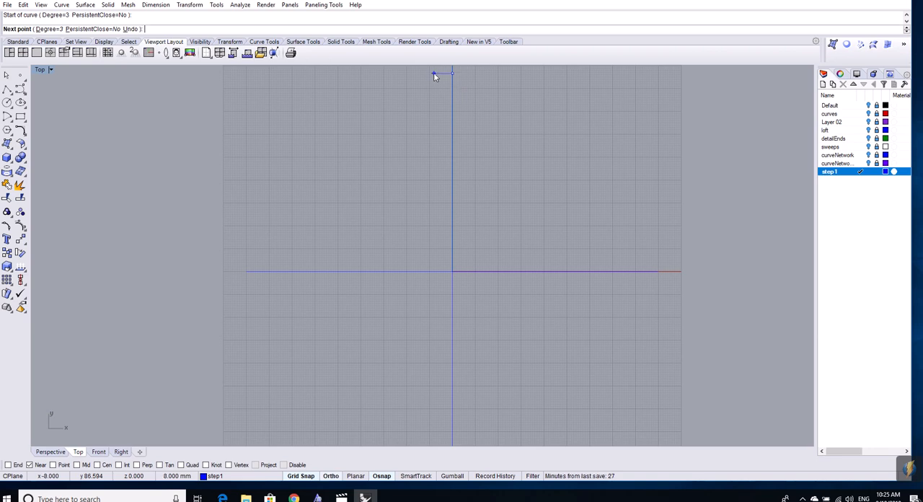
left_click(434, 74)
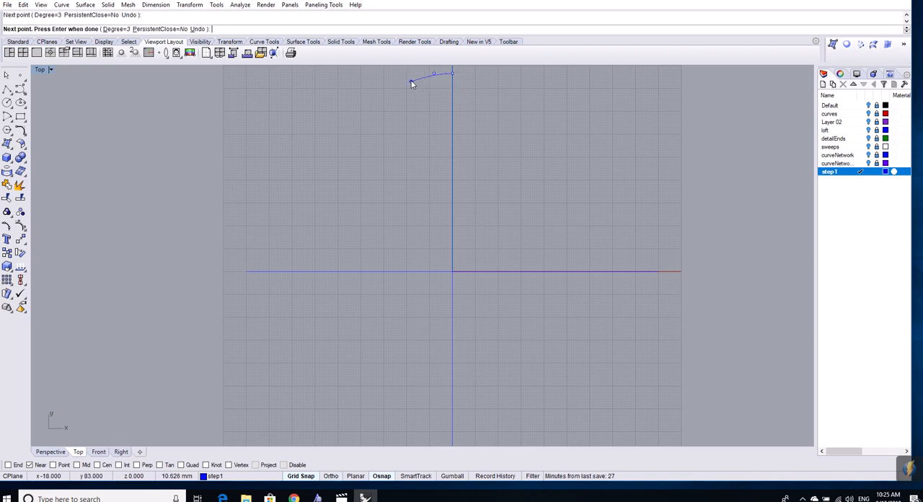
left_click(406, 84)
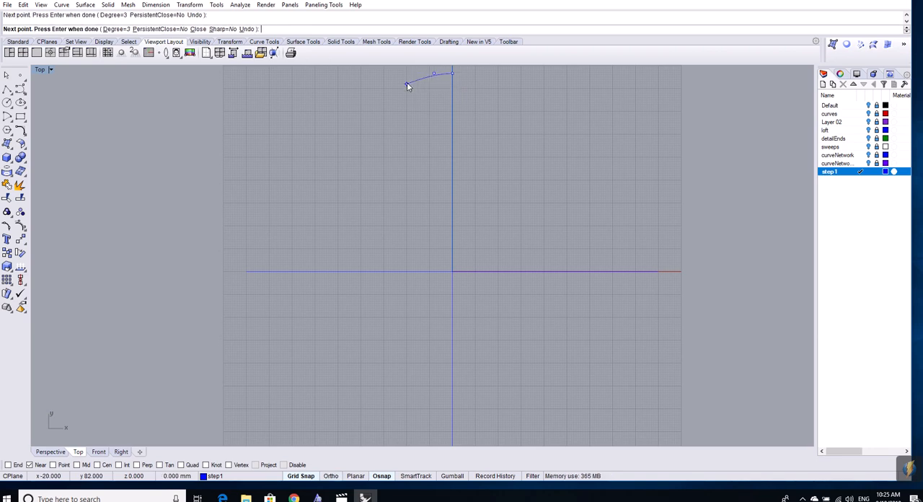
left_click(378, 120)
left_click(364, 171)
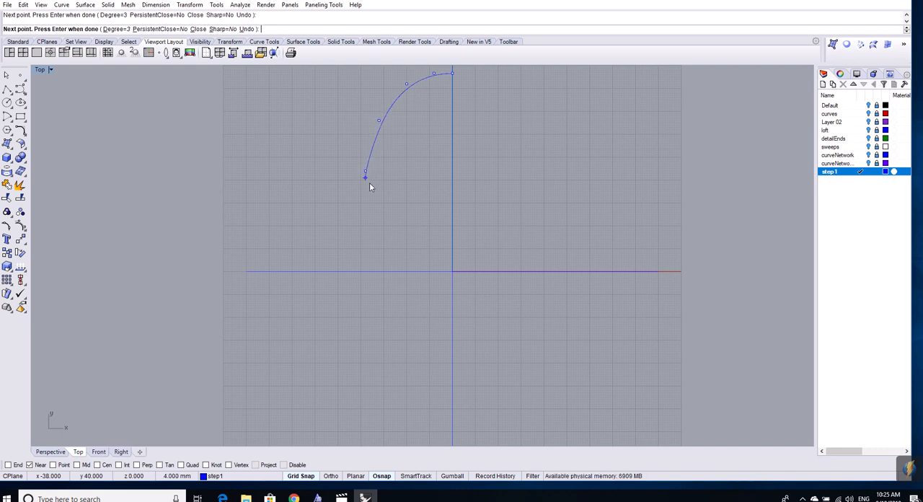
left_click(405, 210)
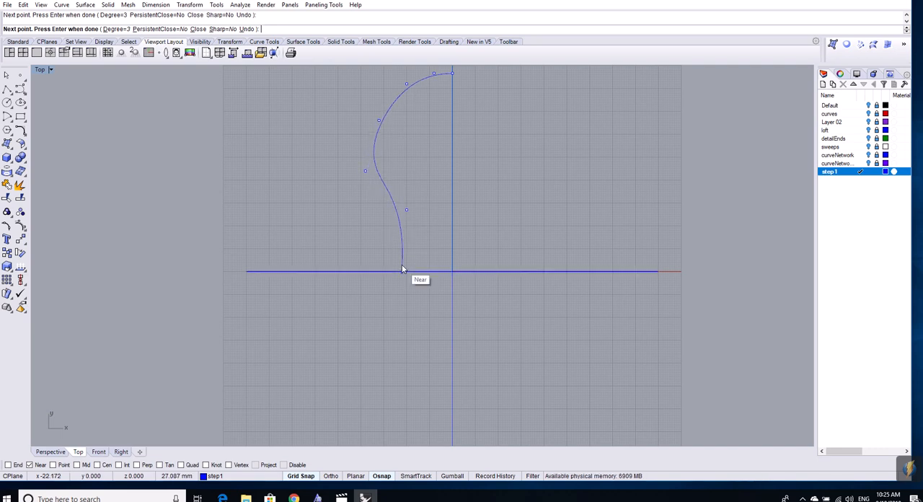
left_click(372, 291)
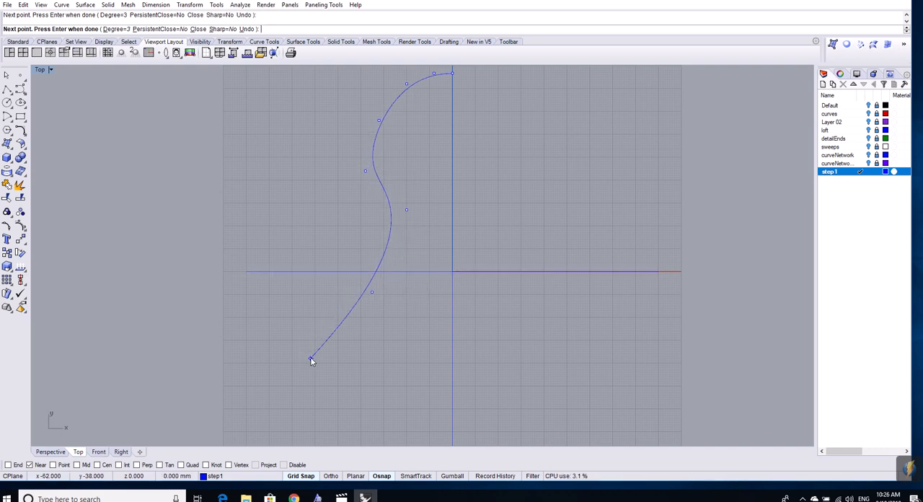
left_click(310, 358)
left_click(400, 429)
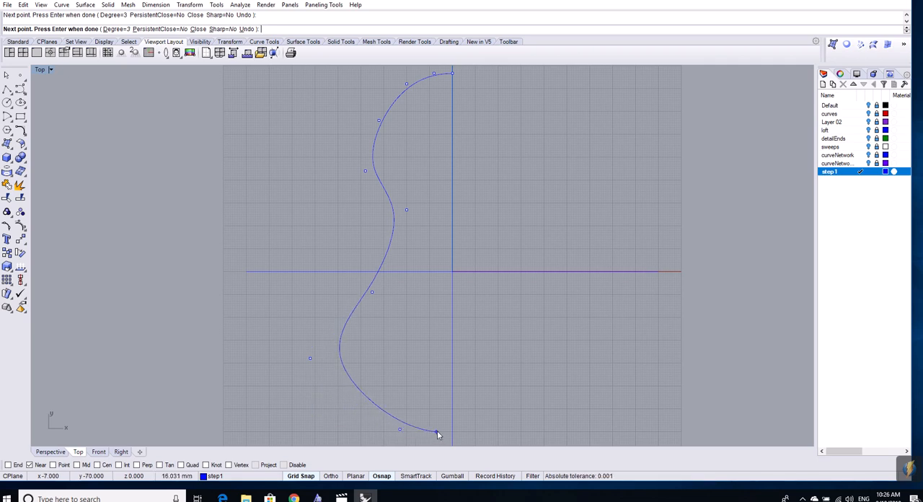
left_click(443, 428)
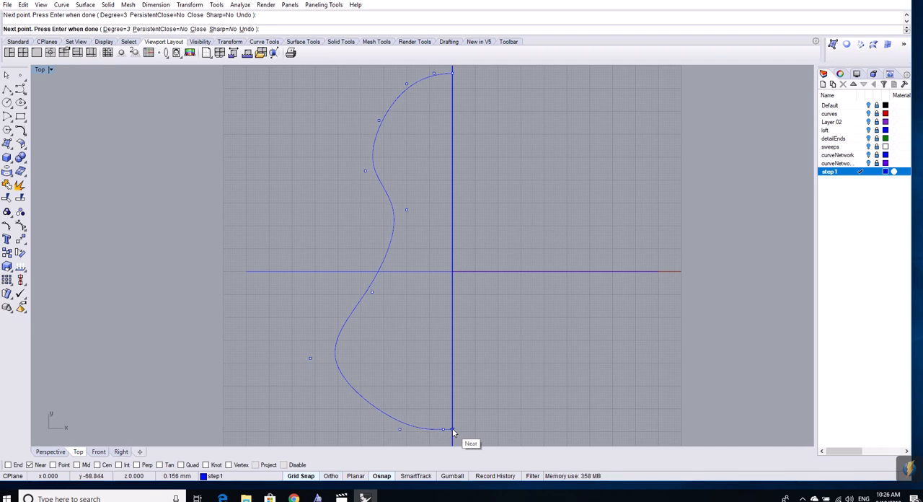
key("Return")
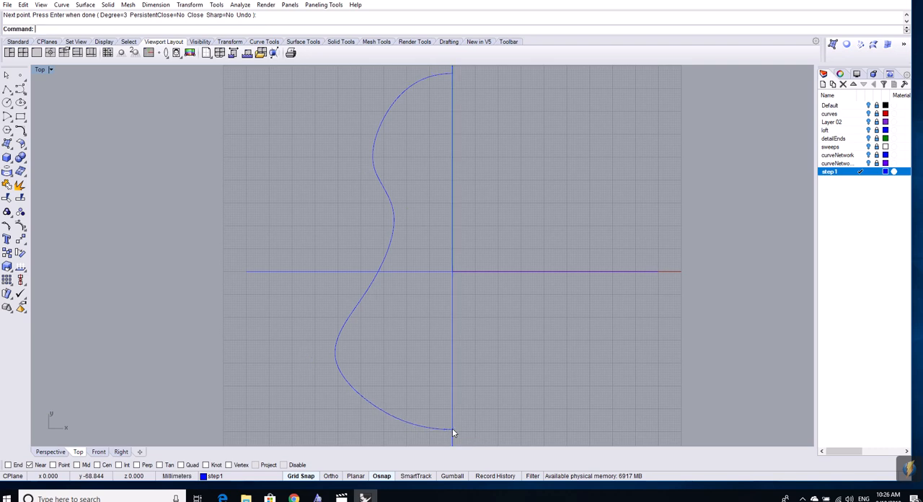
- Mirror a copy of the wavy half outline across the vertical guide line, starting the mirror plane at the curve's upper end
left_click(390, 106)
scroll(488, 167, "down", 4)
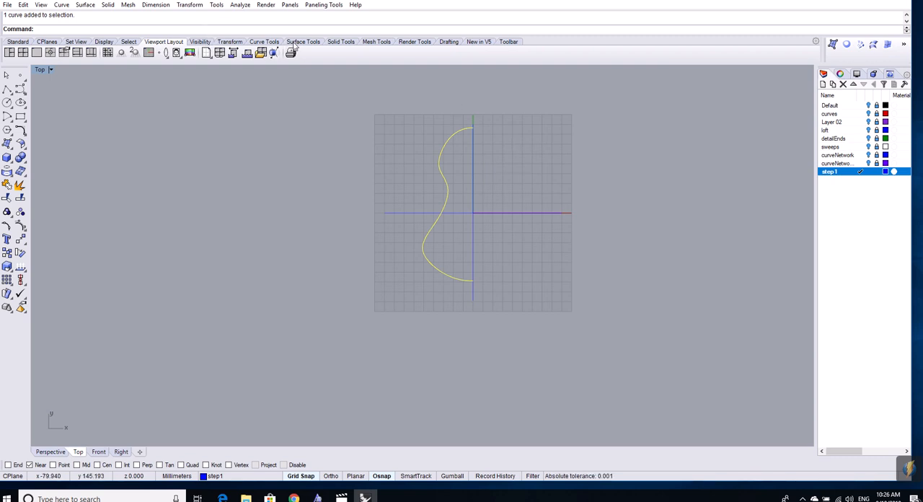
left_click(228, 41)
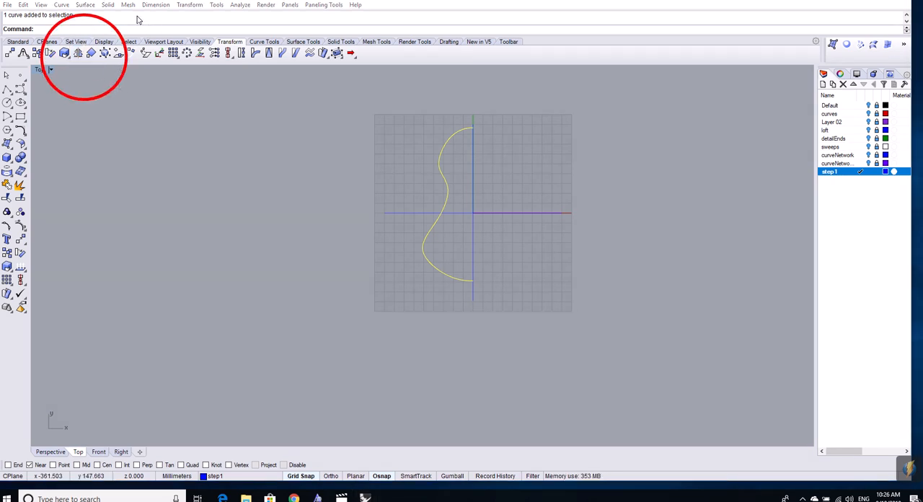
left_click(65, 52)
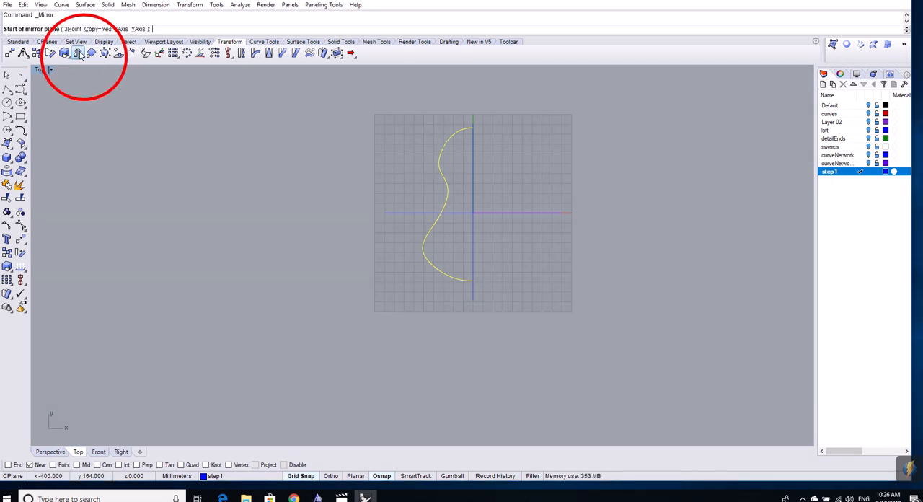
left_click(473, 129)
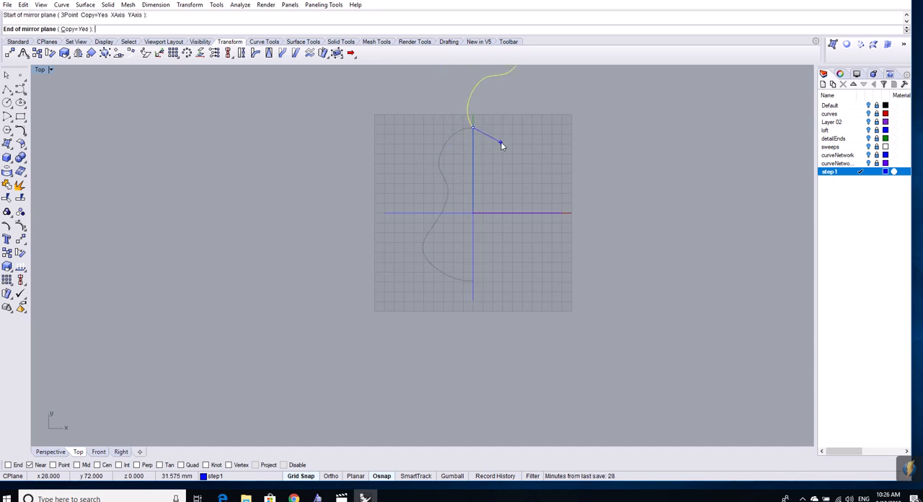
left_click(472, 289)
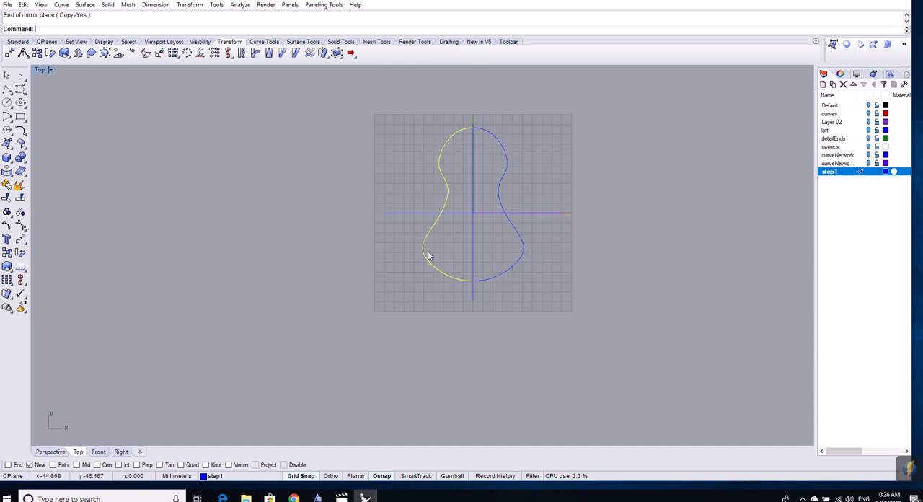
- Inspect both halves of the outline in the Top view, selecting each one and checking where they meet on the guide line
left_click(486, 134)
left_click(465, 132)
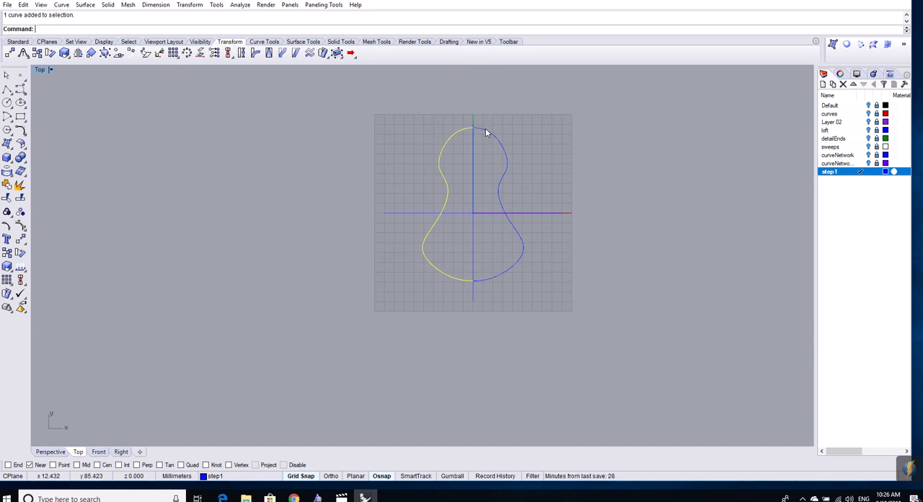
left_click(485, 133)
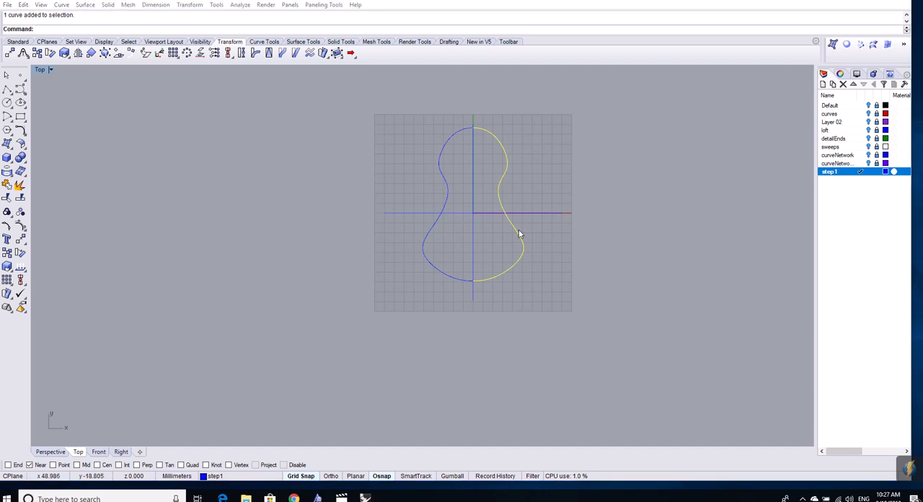
left_click(133, 114)
scroll(514, 300, "up", 5)
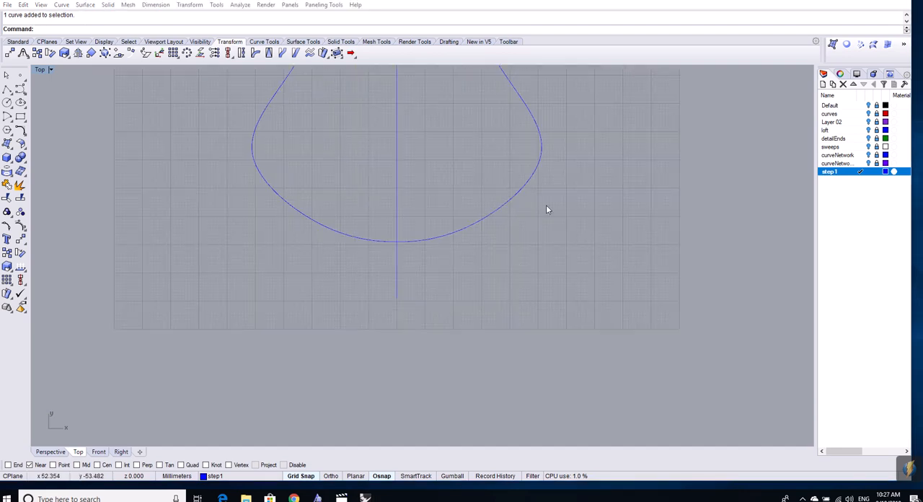
right_click_drag(545, 206, 533, 435)
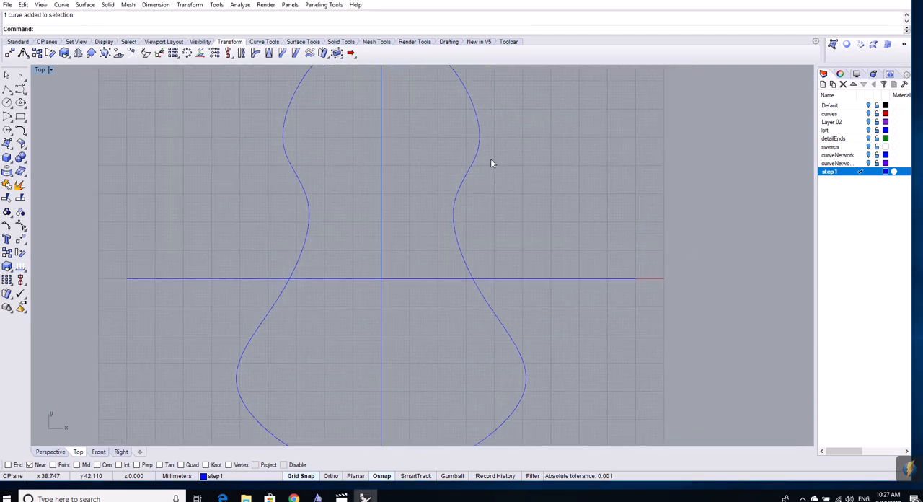
scroll(490, 162, "down", 5)
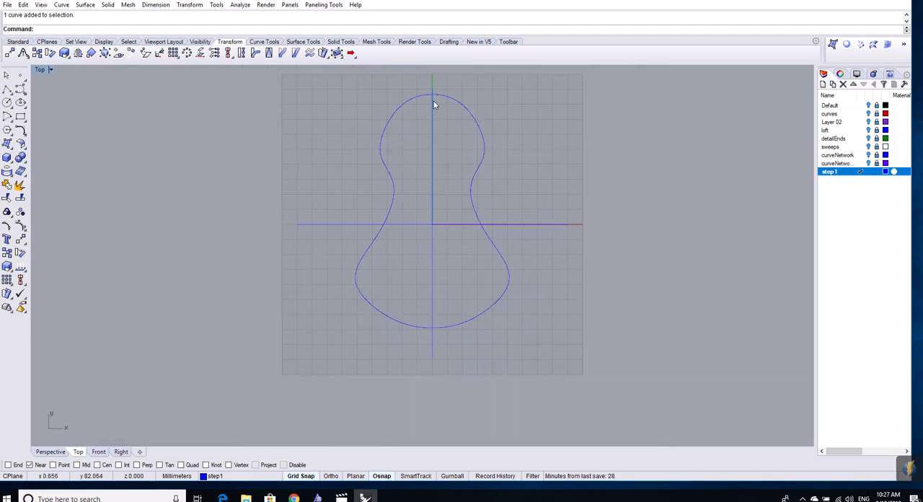
- Restore the four-viewport layout and frame the whole outline in the Perspective view
left_click(160, 41)
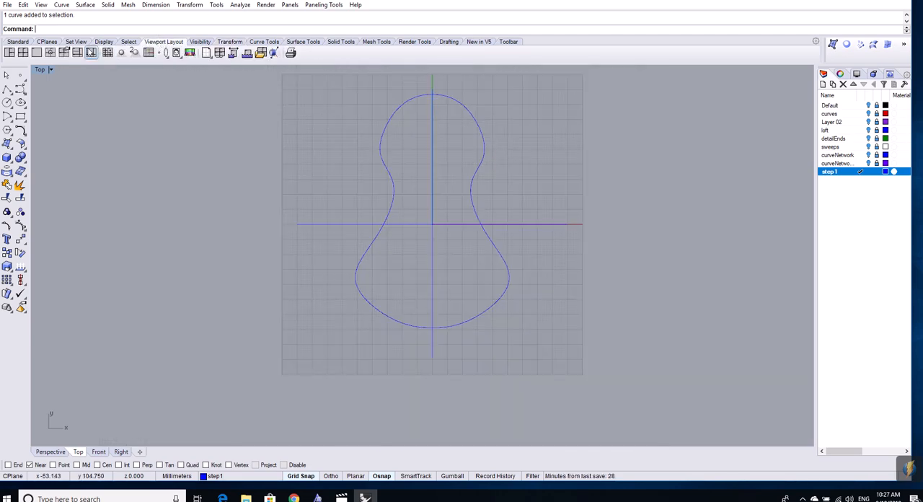
left_click(23, 53)
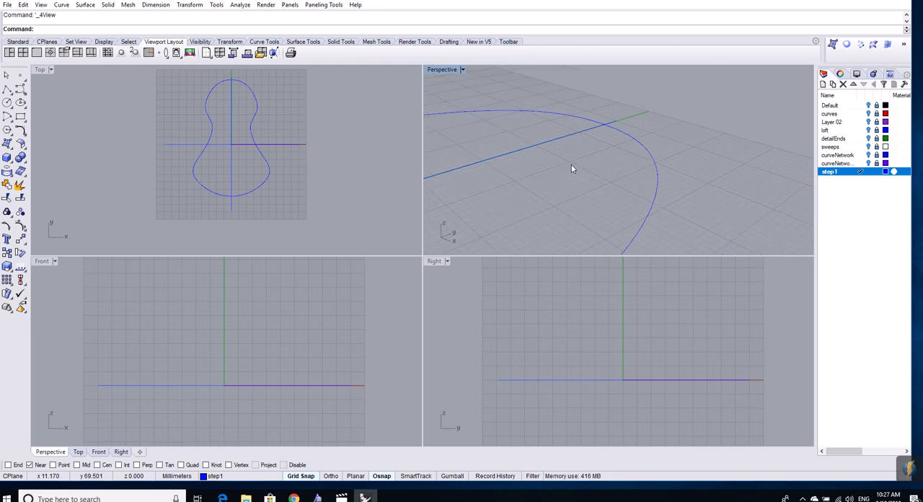
scroll(570, 169, "down", 3)
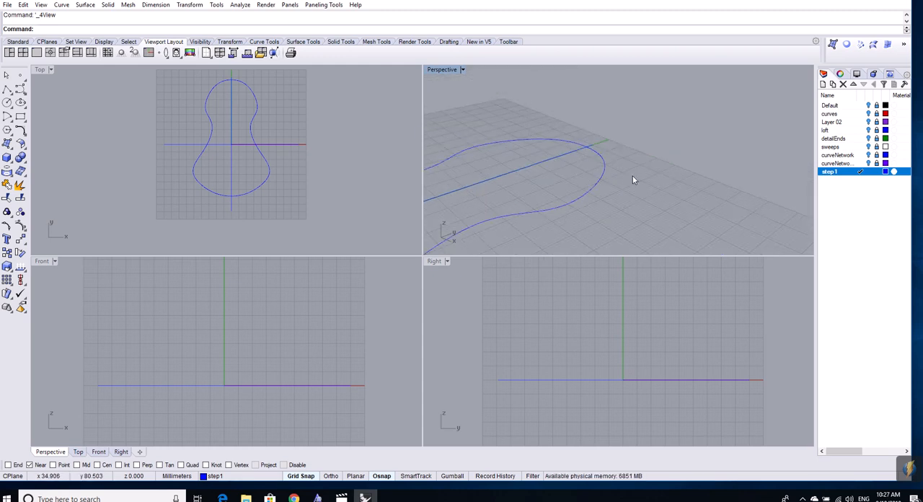
mouse_move(632, 180)
right_mouse_down()
mouse_move(700, 135)
mouse_move(700, 171)
mouse_move(647, 170)
right_mouse_up()
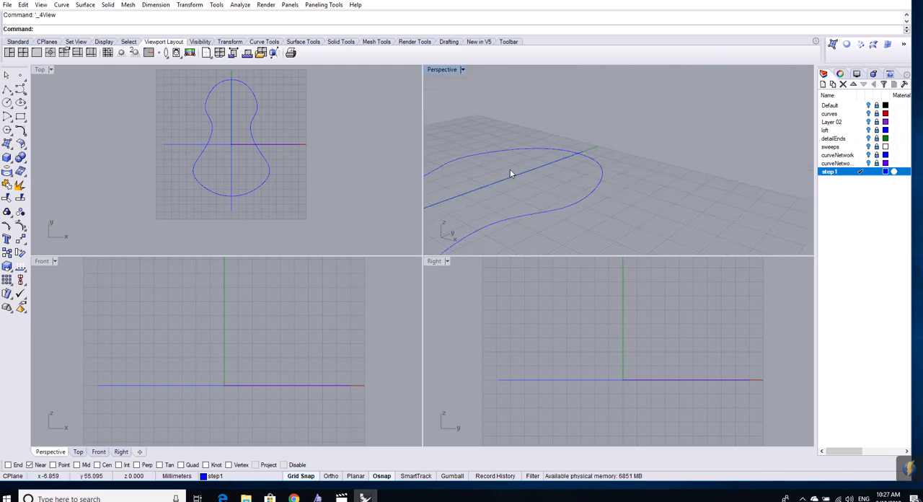
right_click_drag(495, 173, 664, 108)
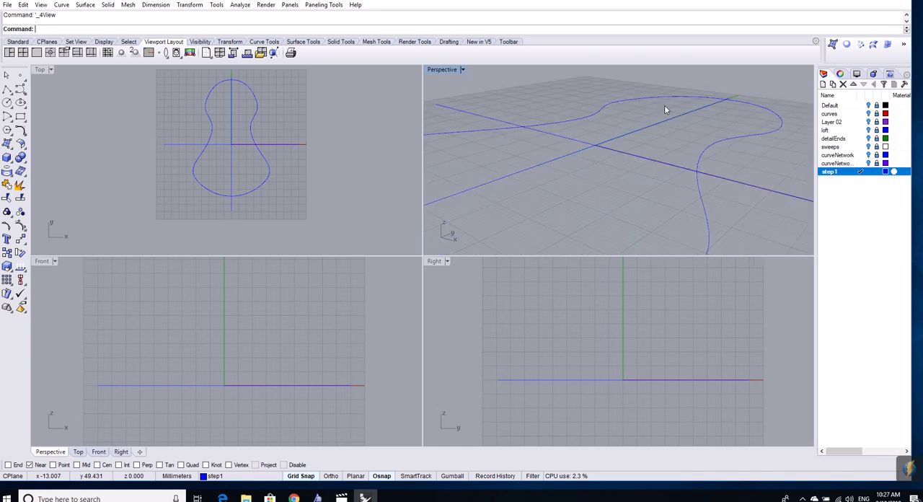
scroll(653, 130, "down", 7)
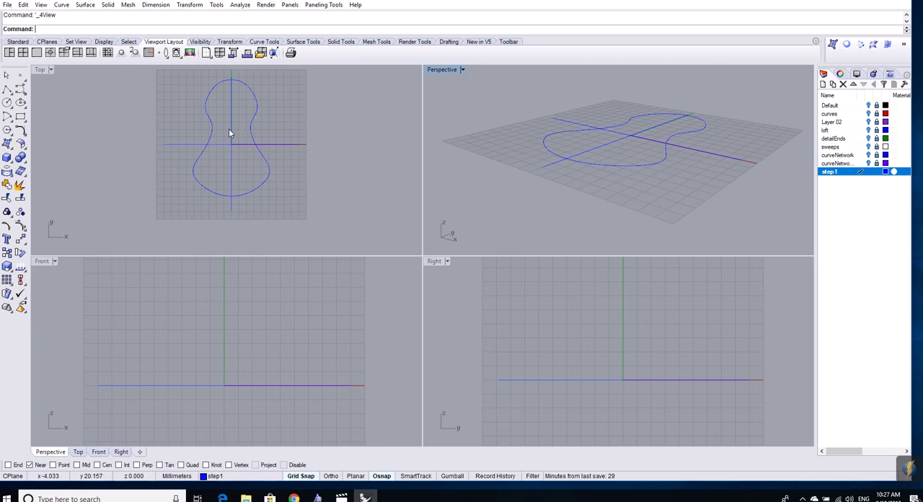
- Copy the outline half on the positive X side and paste the duplicate in place
left_click(251, 132)
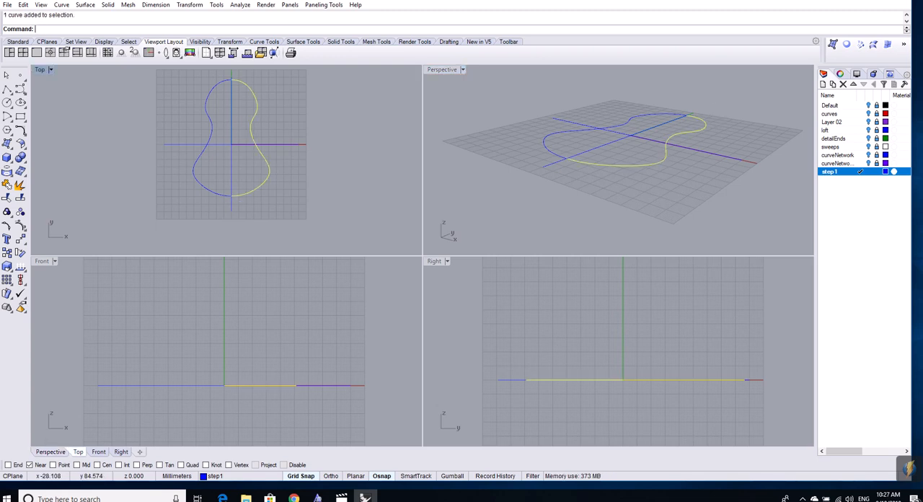
left_click(24, 4)
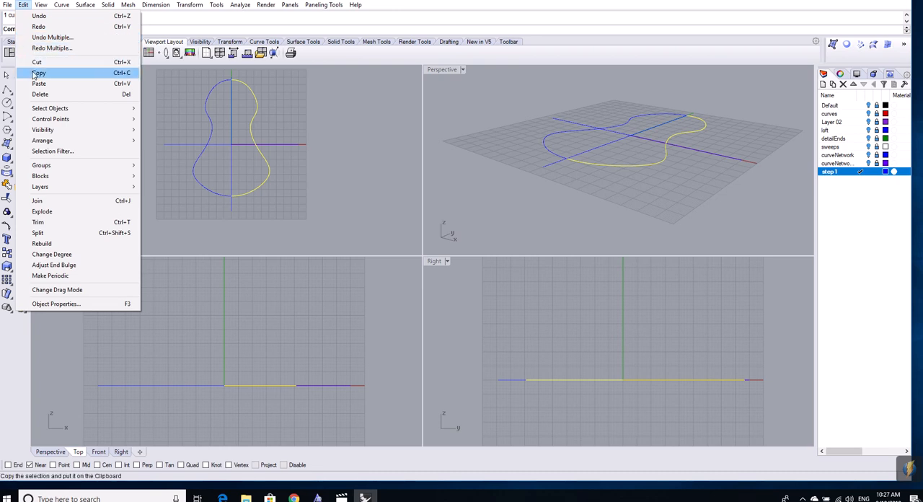
left_click(38, 74)
left_click(24, 5)
left_click(38, 84)
left_click(260, 128)
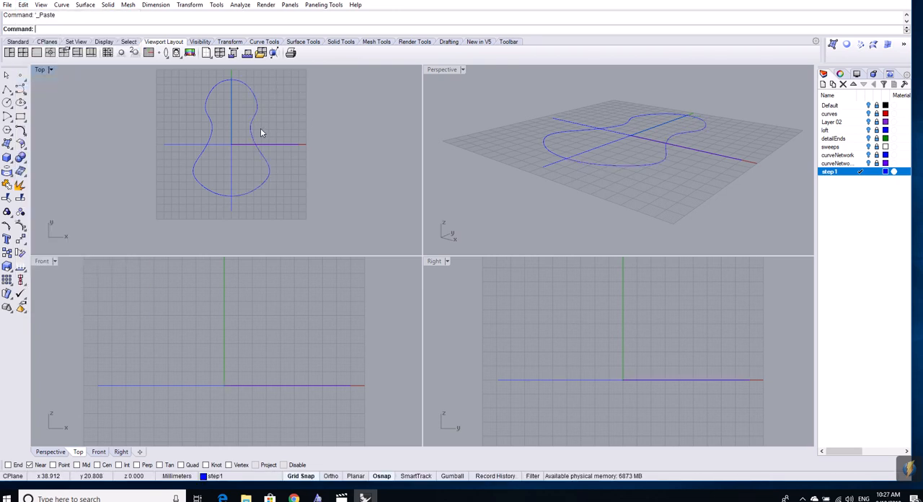
- Rotate one of the two overlapping half curves 90° upright in the Front view, about its end near the vertical guide line
left_click(251, 127)
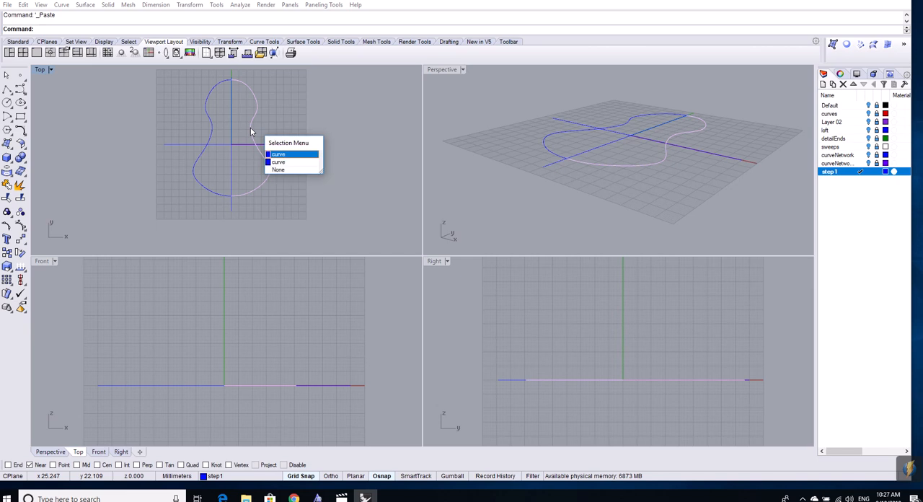
left_click(278, 161)
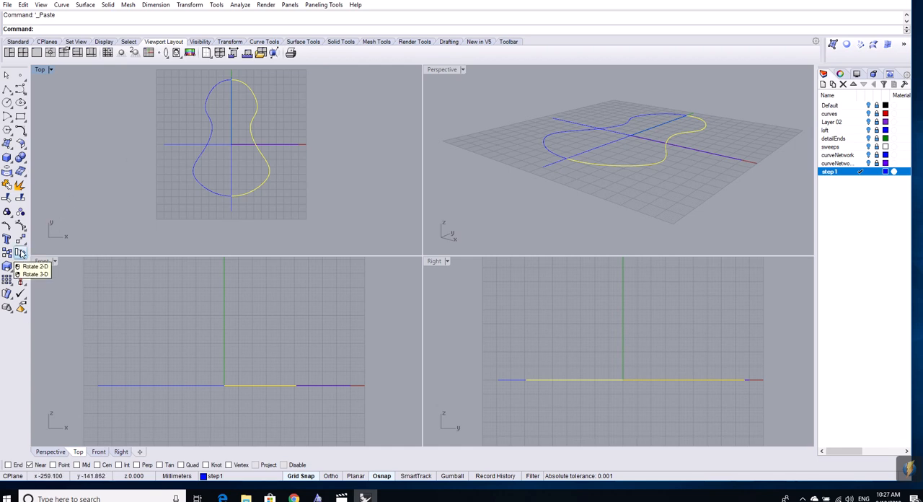
left_click(21, 253)
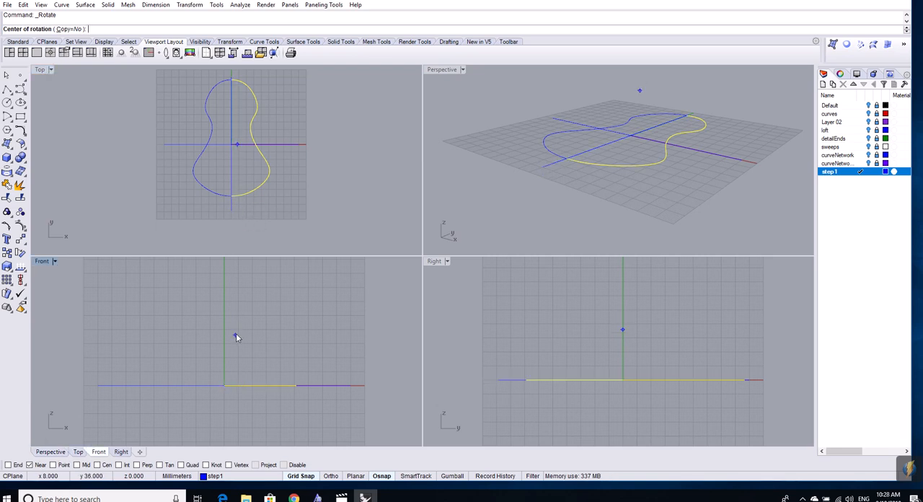
left_click(225, 386)
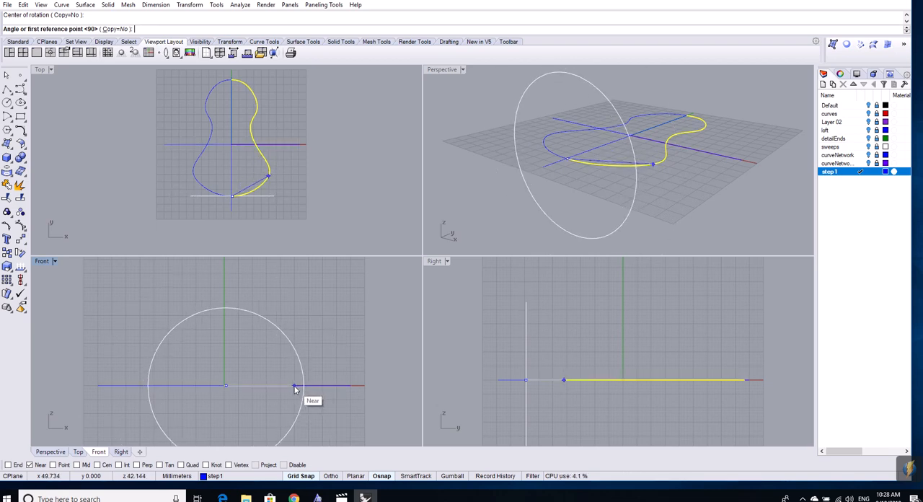
left_click(294, 386)
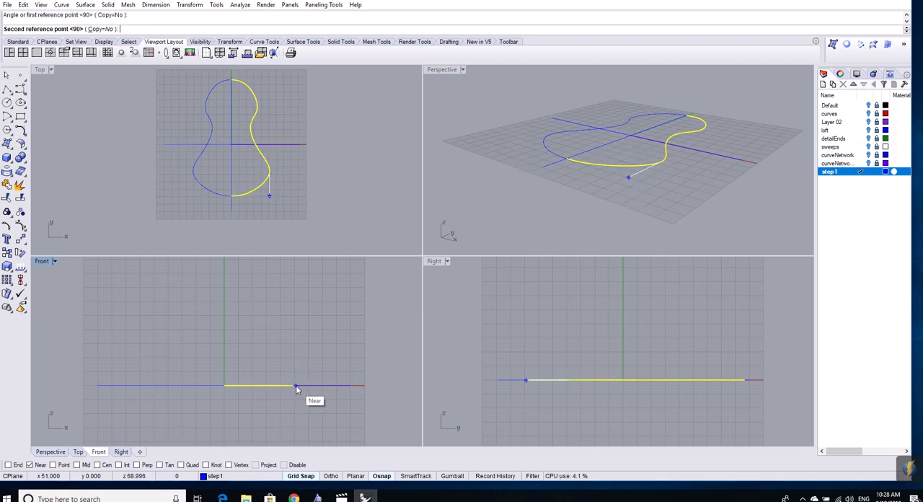
left_click(226, 315)
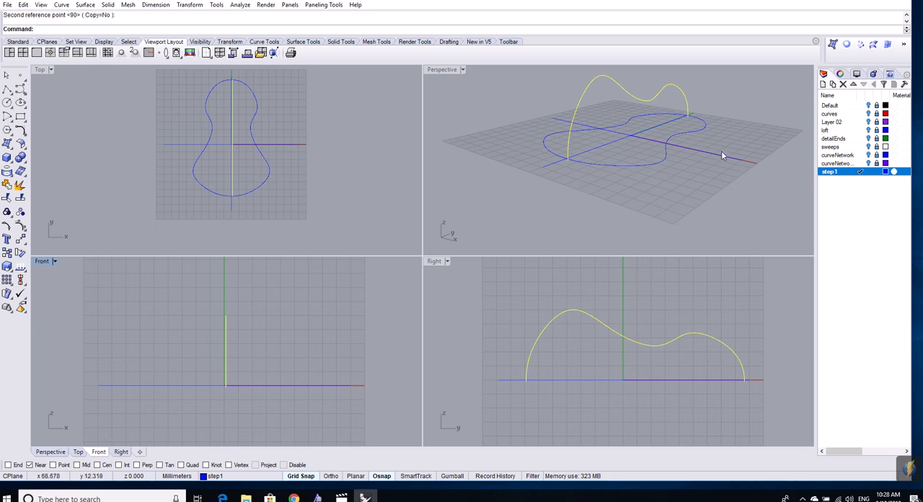
- Maximize the Perspective viewport and turn the view so the upright curve is seen from the side
right_click_drag(721, 153, 644, 151)
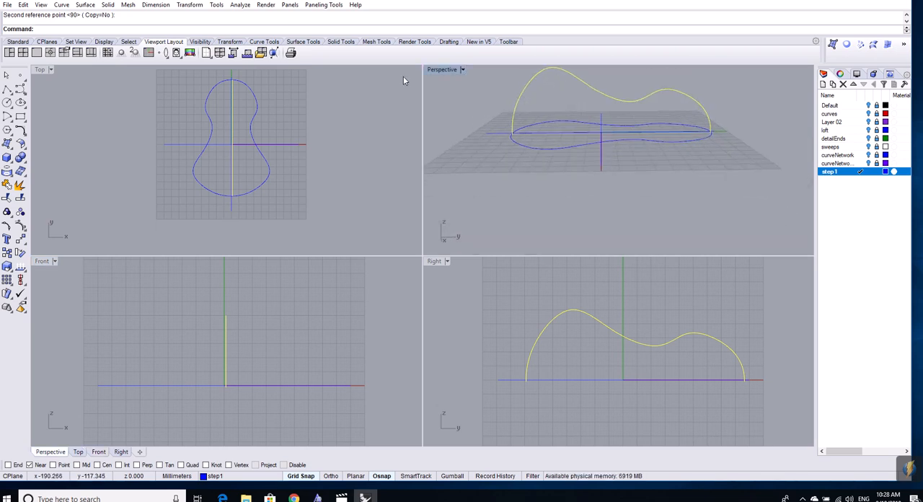
left_click(50, 53)
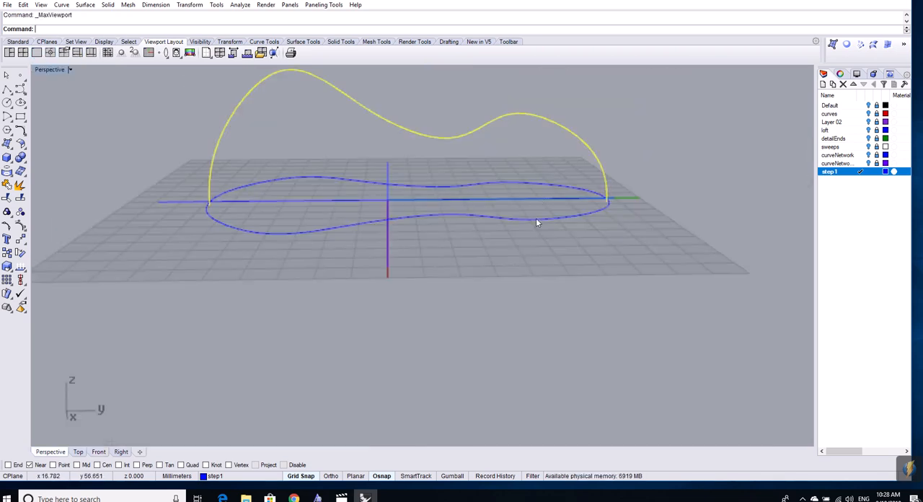
right_click_drag(494, 189, 432, 303)
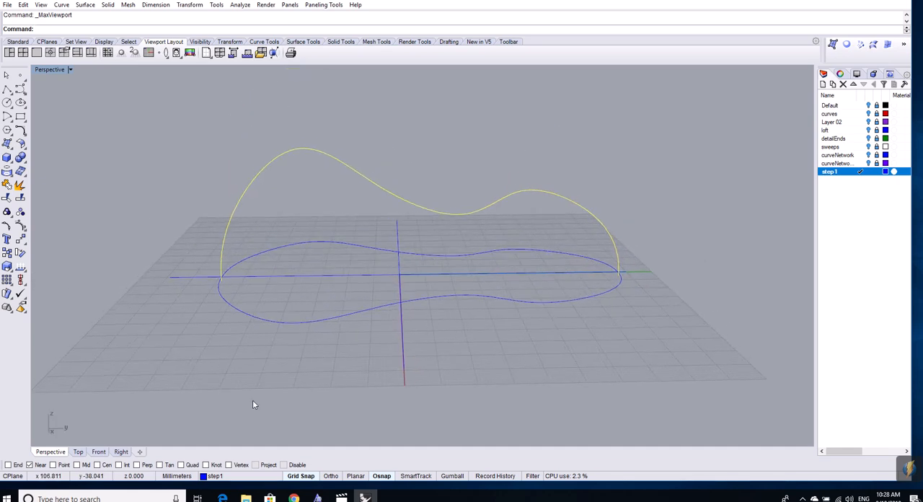
right_click_drag(212, 372, 296, 307)
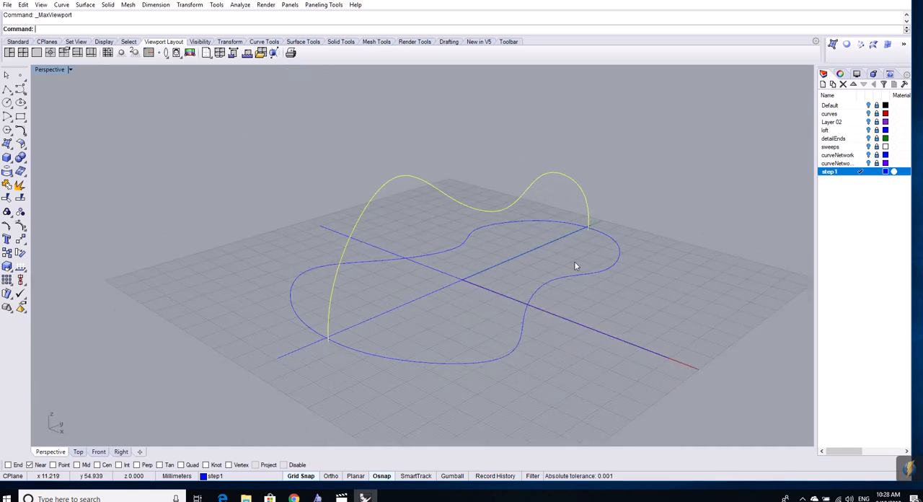
right_click_drag(629, 328, 514, 138)
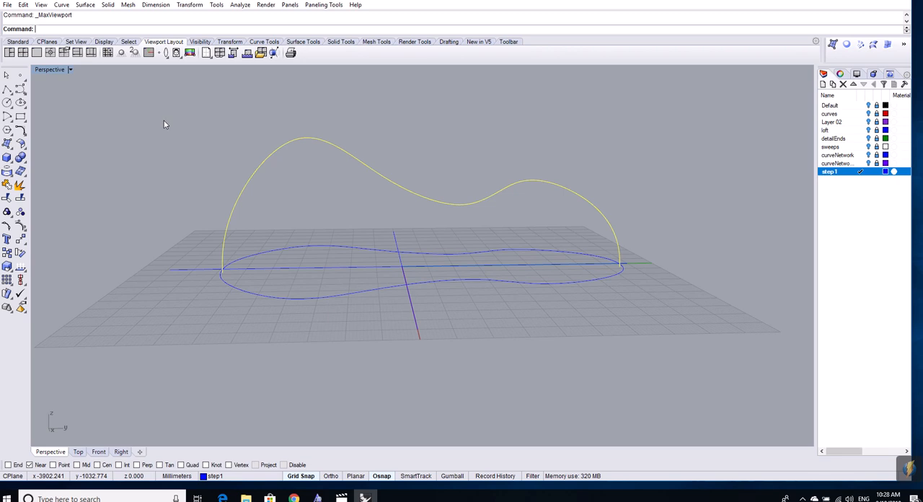
- Show the upright curve's control points, lower the points at its tall and small humps, and raise the point at the dip between them
key("F10")
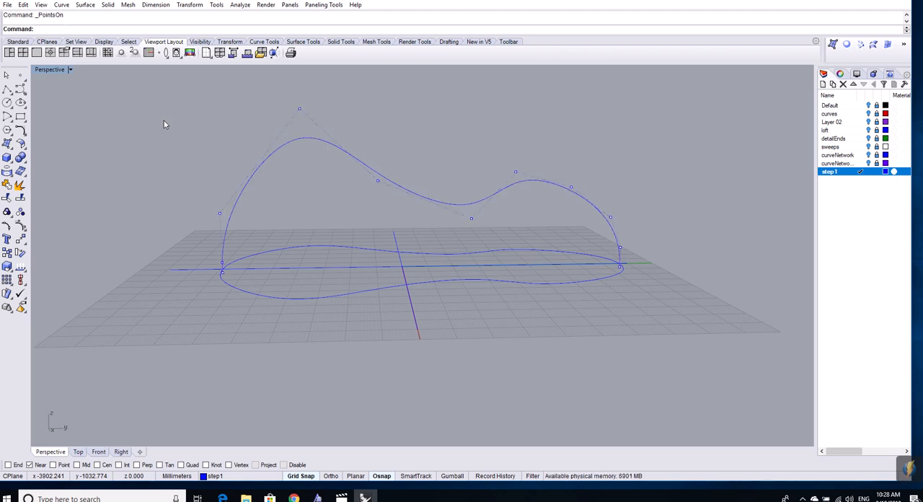
left_click(299, 110)
left_click_drag(299, 110, 323, 138)
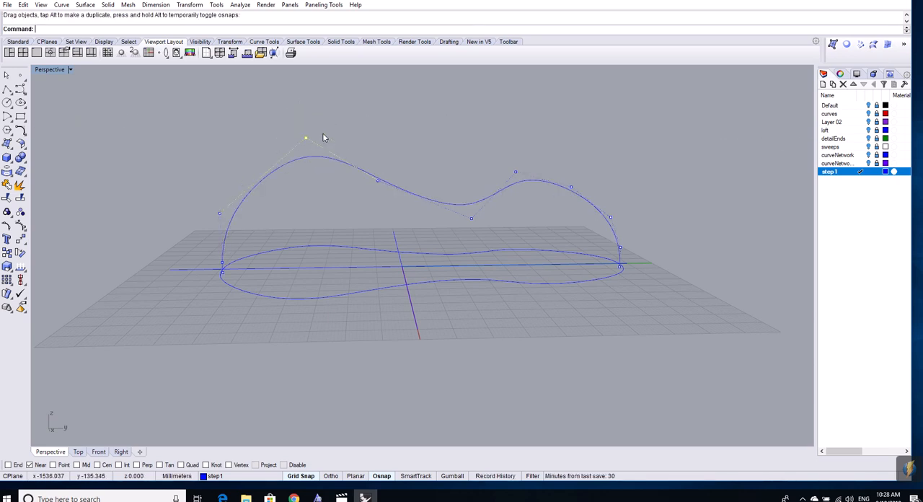
left_click_drag(515, 173, 516, 182)
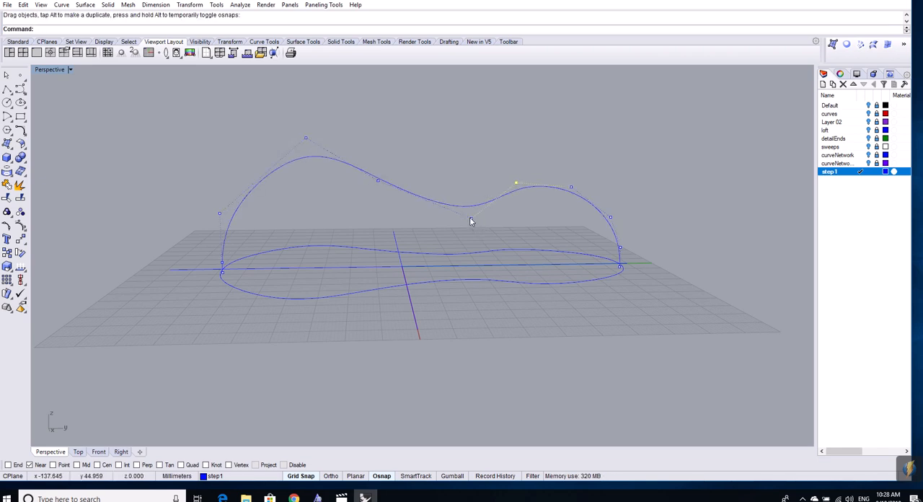
left_click(469, 217)
left_click_drag(470, 214, 469, 206)
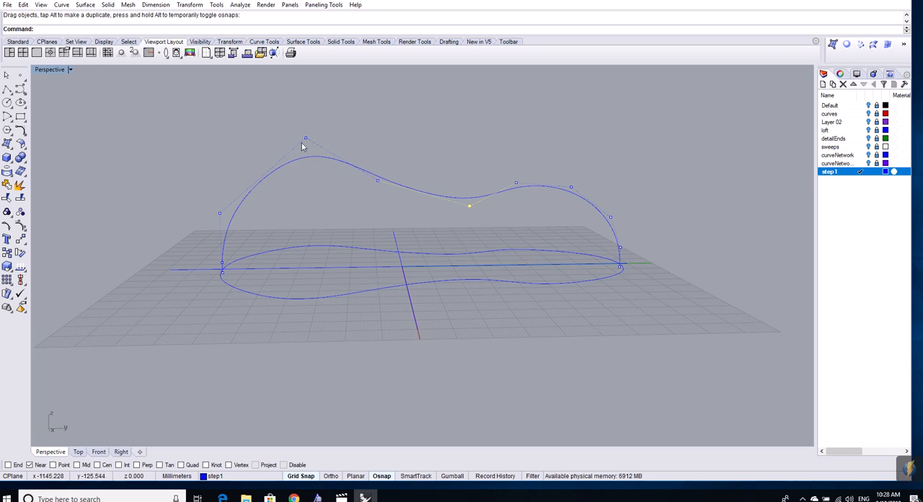
- Flatten the upright curve further by lowering the control points beside and at the tall hump and on the small hump's shoulder, then hide the points
left_click_drag(378, 180, 382, 201)
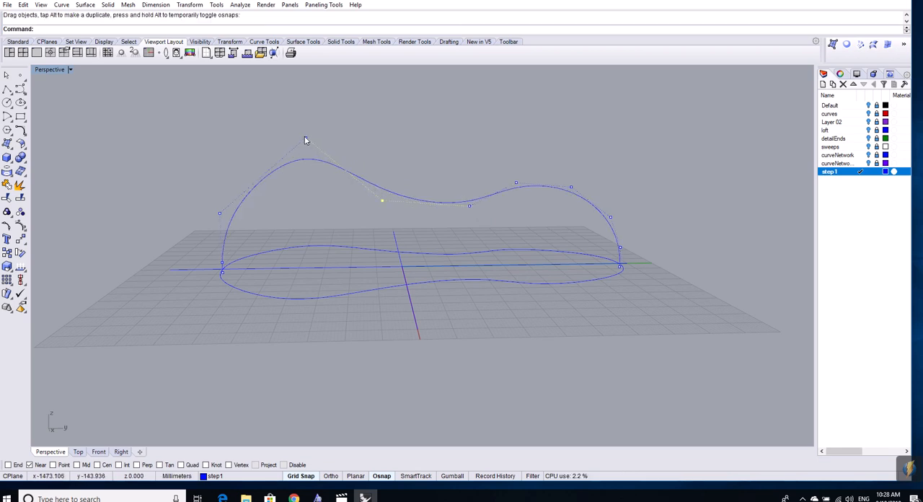
left_click(305, 137)
left_click_drag(305, 137, 320, 161)
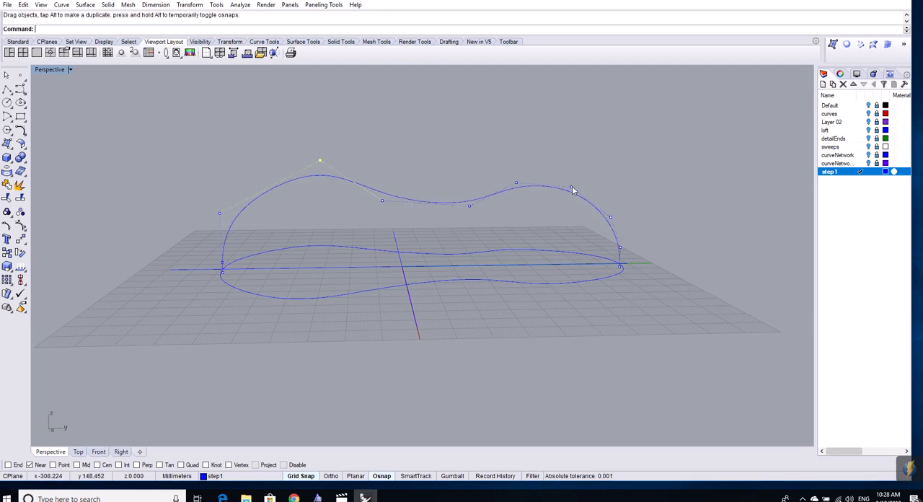
left_click(570, 189)
left_click_drag(570, 190, 567, 192)
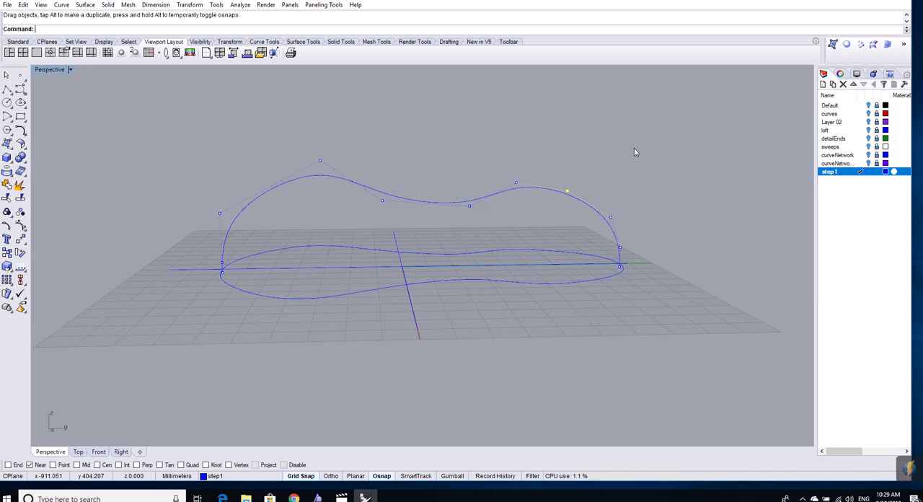
key("F11")
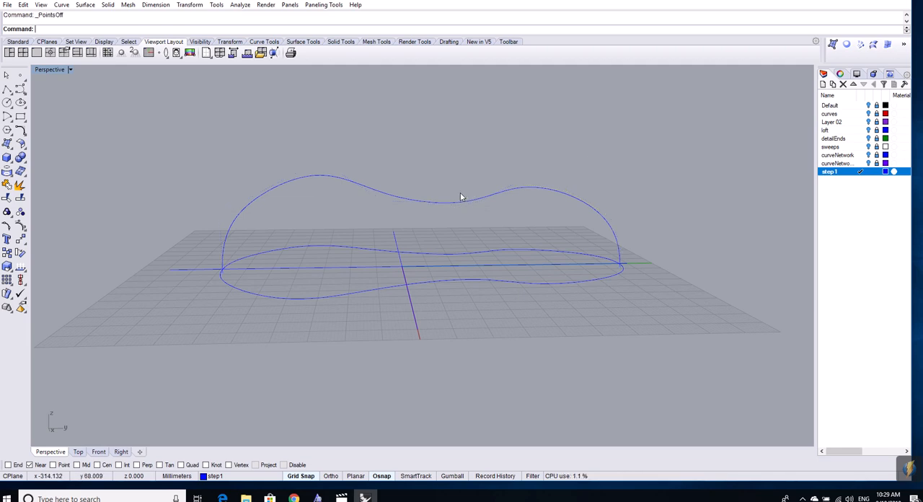
- Restore the four-viewport layout and examine the upright curve against the flat outline from several angles in the Perspective view
left_click(24, 54)
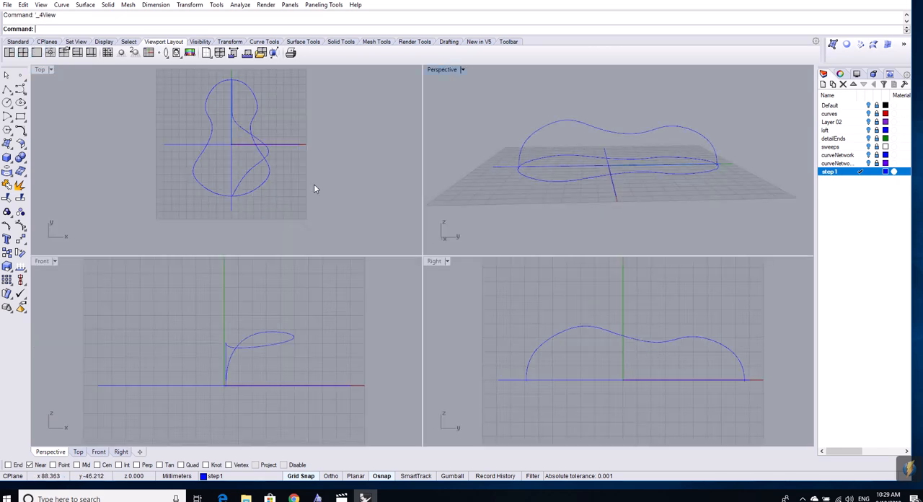
right_click_drag(737, 200, 780, 222)
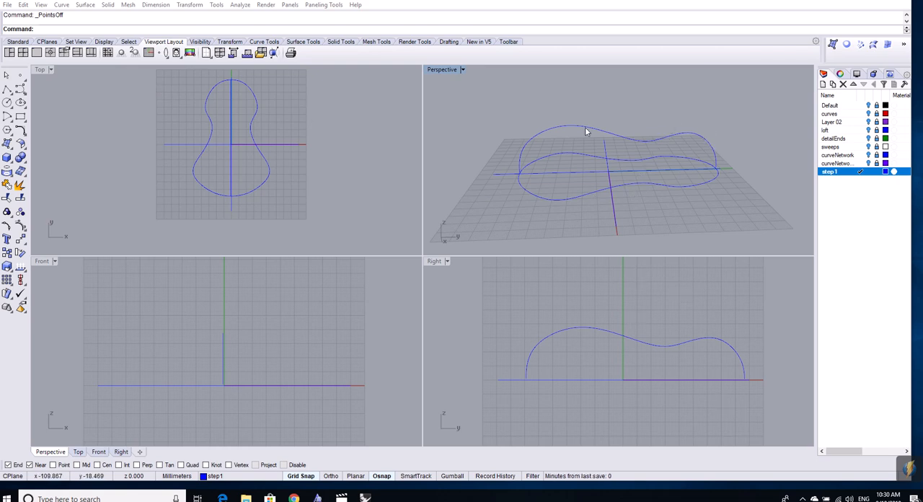
right_click_drag(579, 198, 635, 209)
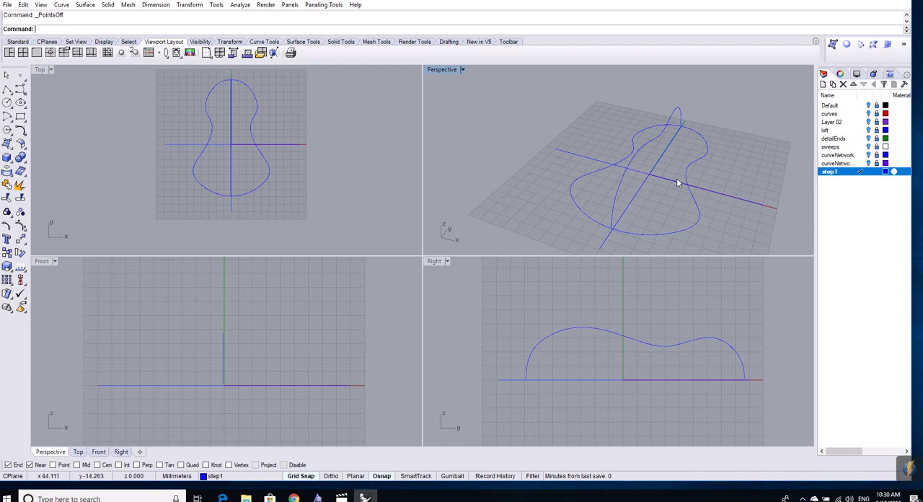
right_click_drag(676, 179, 647, 164)
right_click_drag(630, 193, 679, 125)
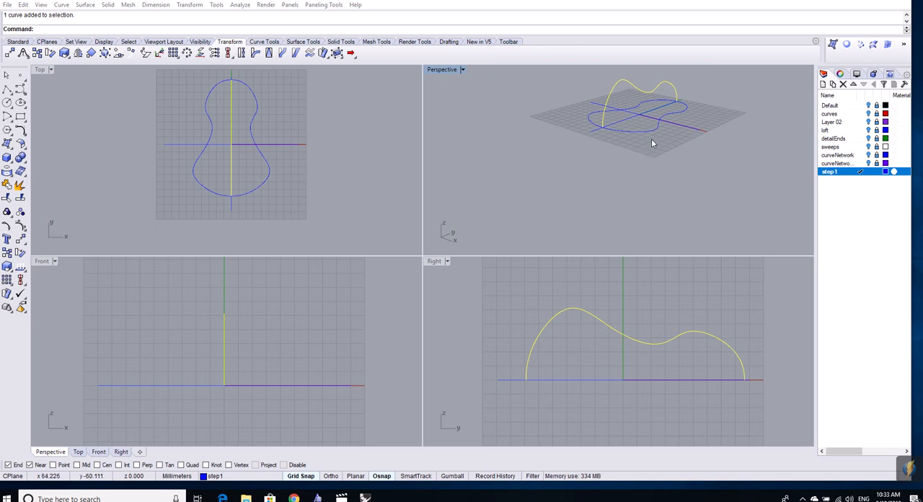
- Check up close that both outline halves and the upright curve meet at the outline's wide end, highlighting each half in turn
right_click_drag(665, 125, 624, 174, "shift")
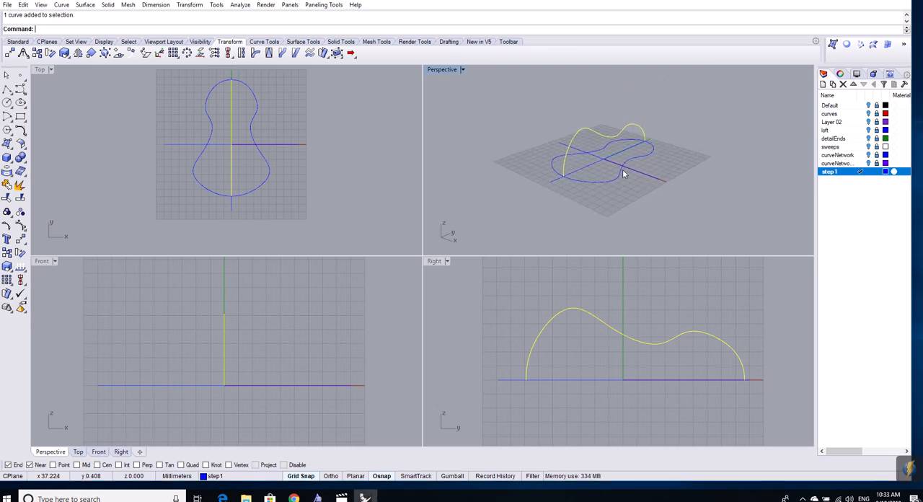
scroll(570, 176, "up", 10)
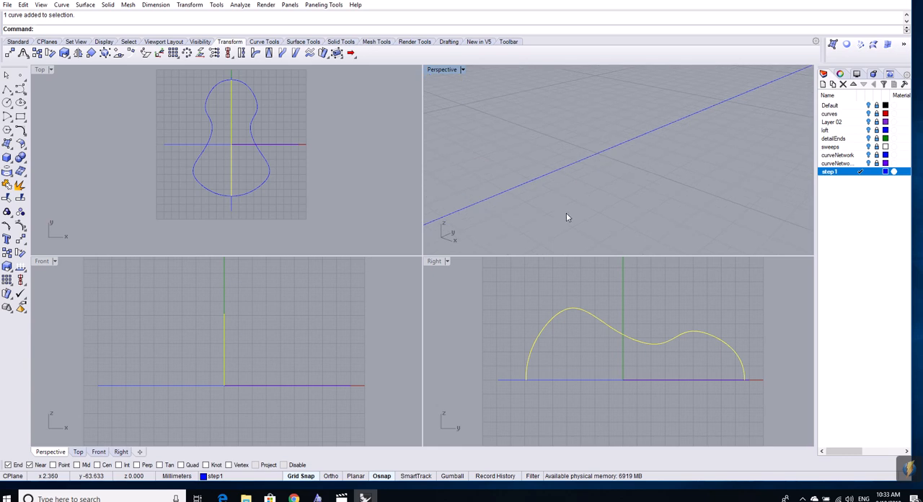
right_click_drag(627, 173, 583, 215)
scroll(584, 214, "up", 4)
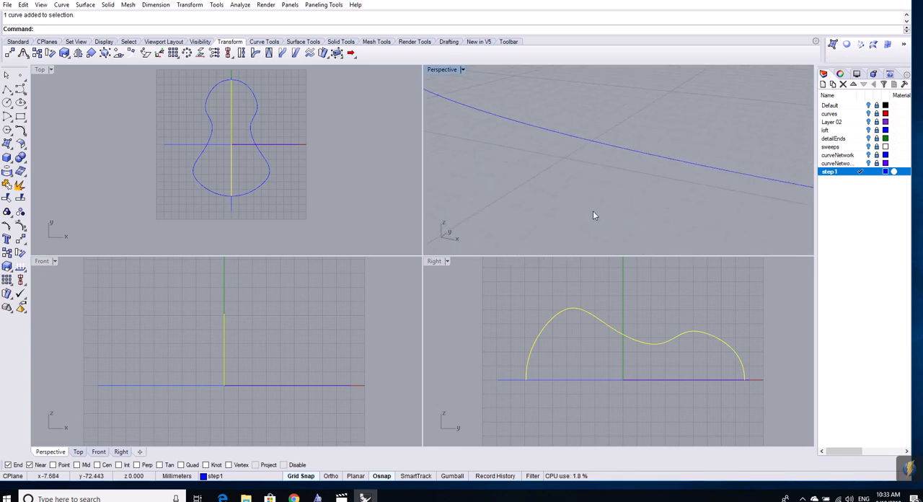
scroll(677, 204, "up", 1)
scroll(677, 205, "down", 4)
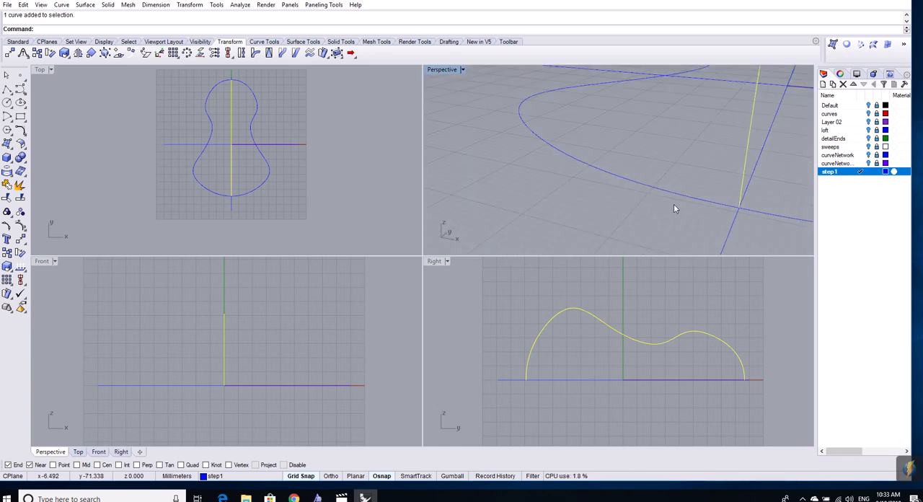
left_click(736, 205)
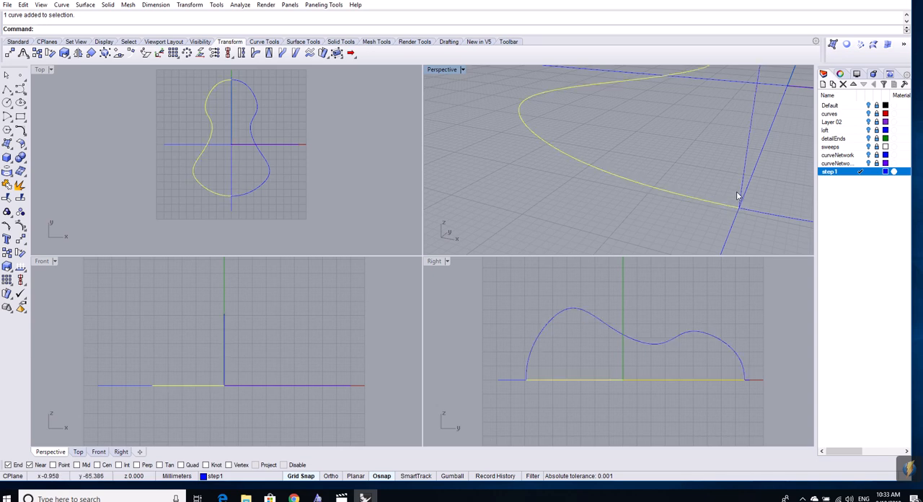
left_click(746, 209)
left_click(749, 209)
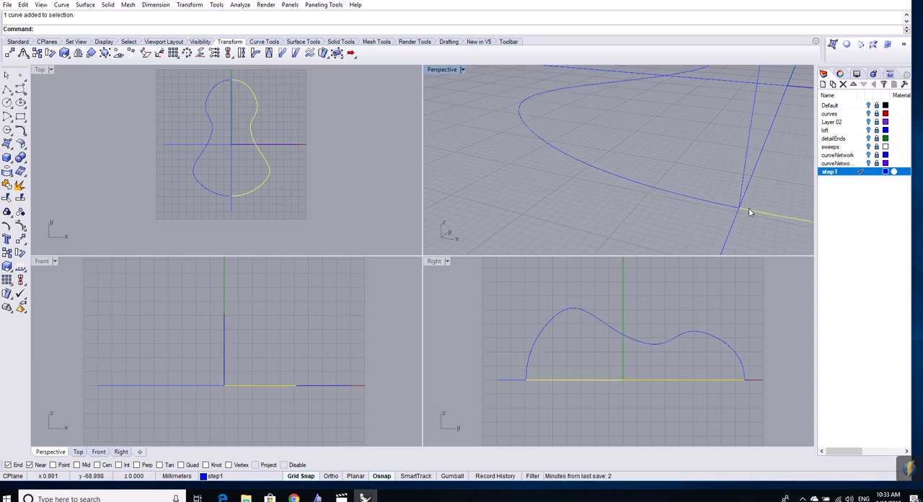
scroll(735, 190, "down", 5)
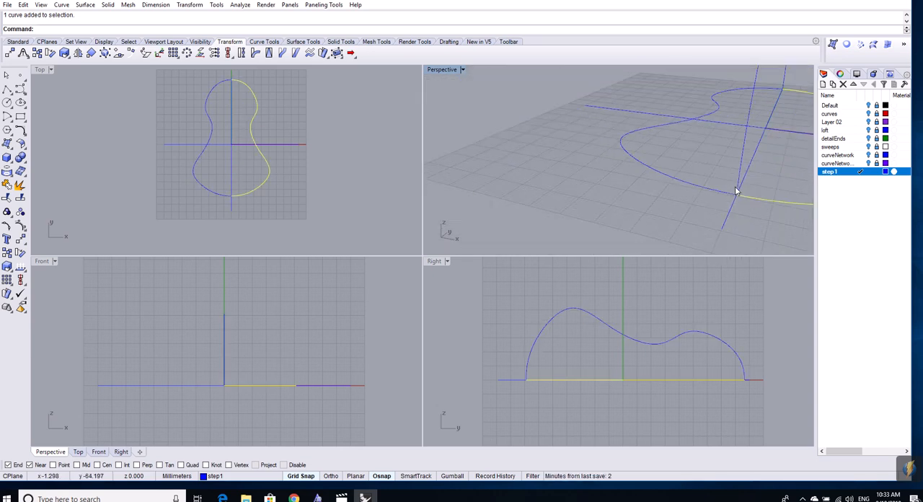
- Check the junction of both outline halves and the upright curve at the outline's narrow end, highlighting the halves in turn
right_click_drag(779, 140, 604, 99)
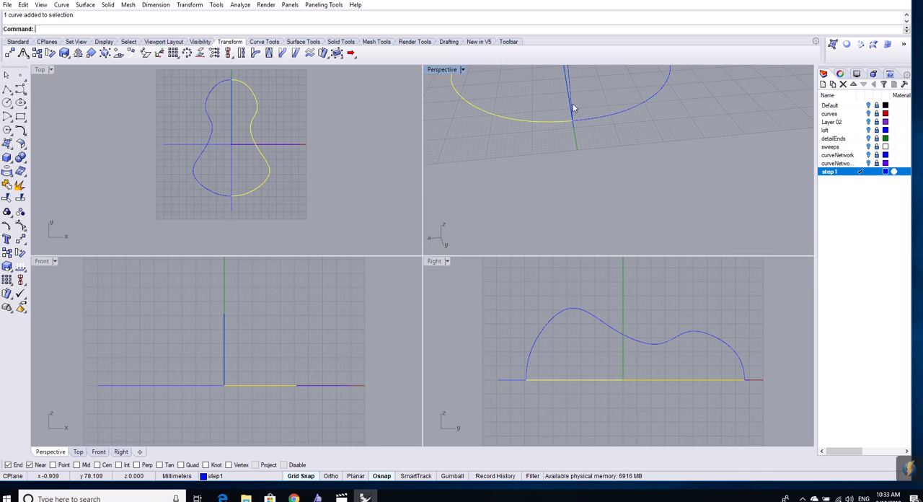
left_click(572, 103)
left_click(565, 121)
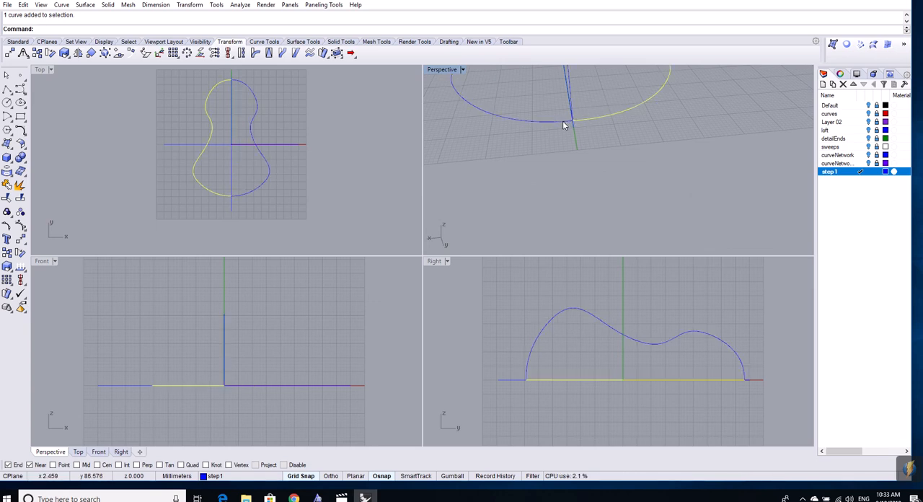
left_click(564, 125)
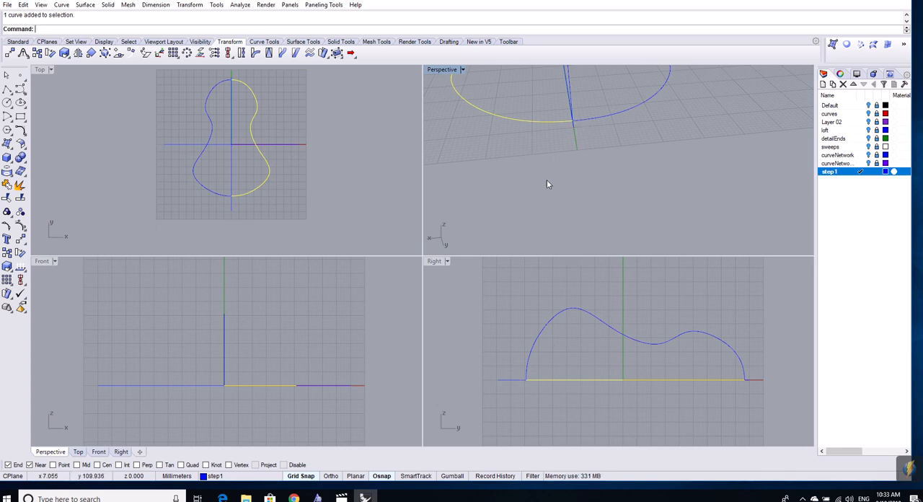
left_click(623, 143)
- Start cross-section curves from profiles, using the positive X outline half, the upright curve and the negative X half in that order
scroll(617, 153, "down", 3)
right_click_drag(617, 156, 601, 137)
scroll(645, 137, "up", 12)
right_click_drag(633, 111, 679, 193)
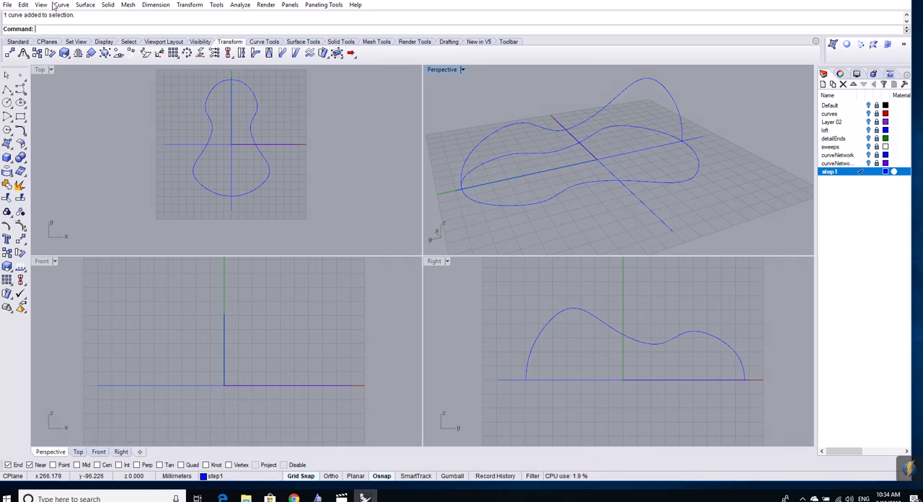
left_click(273, 42)
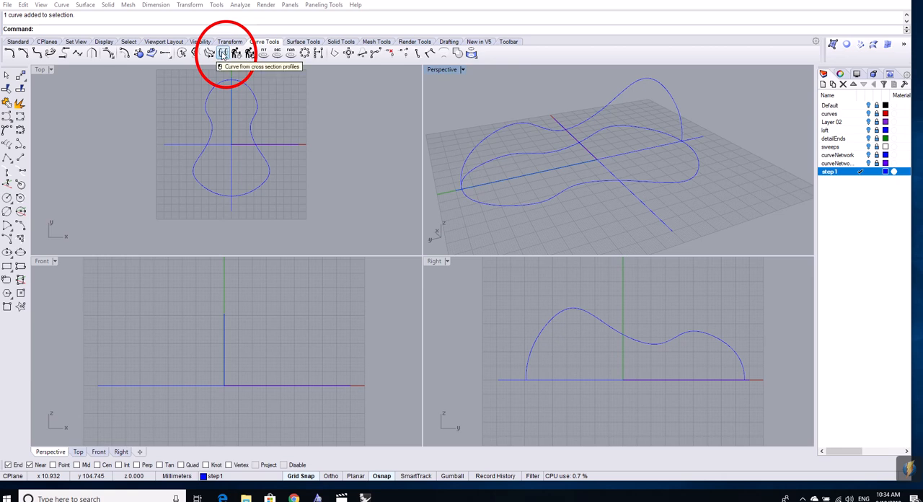
left_click(223, 56)
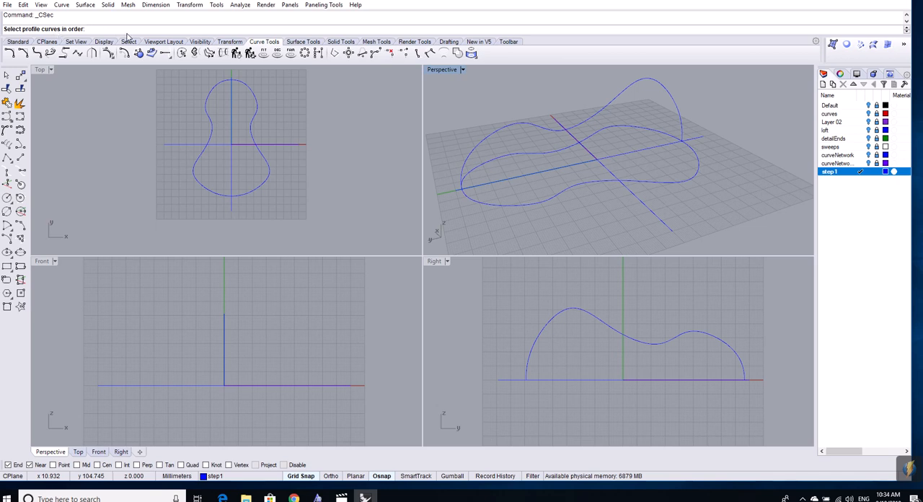
right_click_drag(550, 233, 608, 225)
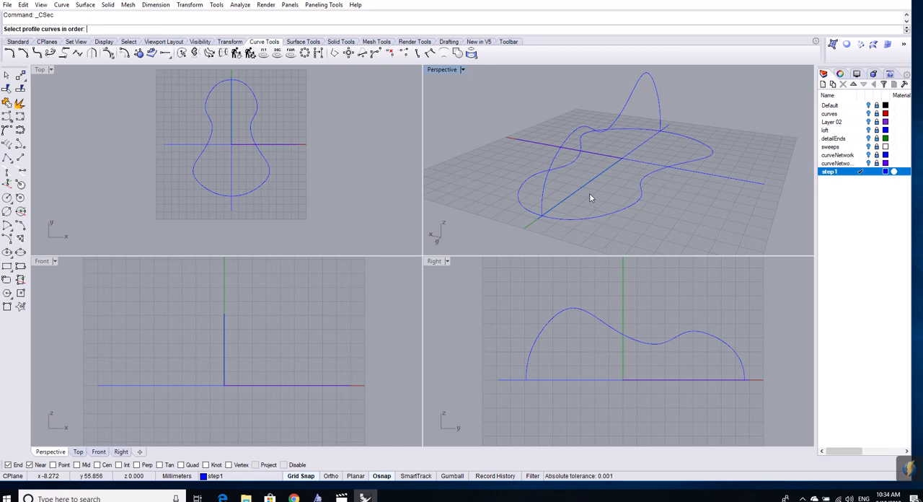
left_click(521, 203)
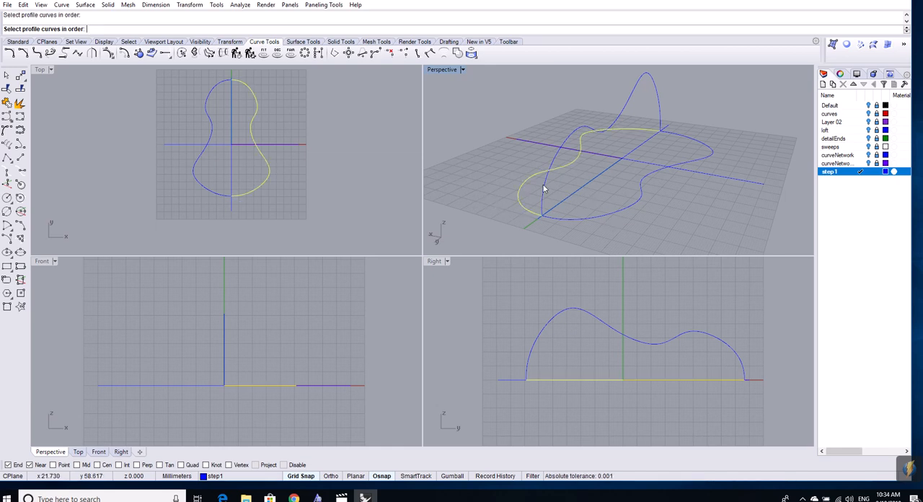
left_click(544, 184)
left_click(609, 213)
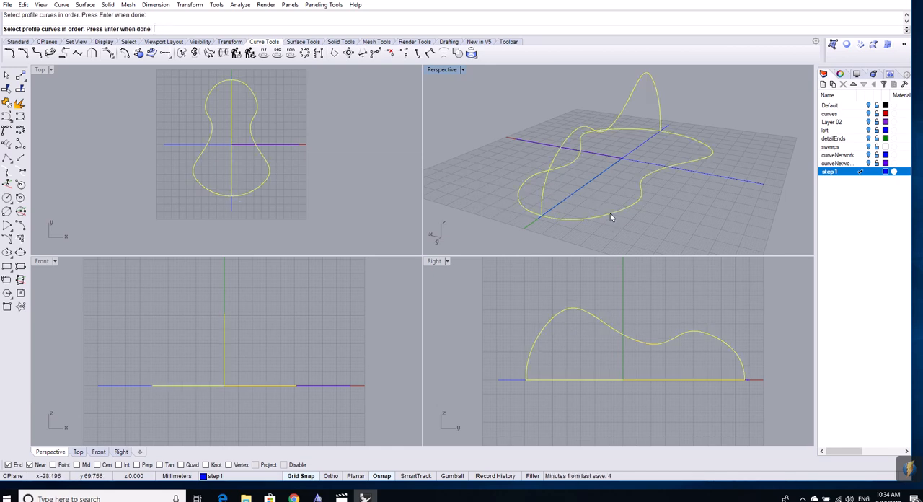
key("Return")
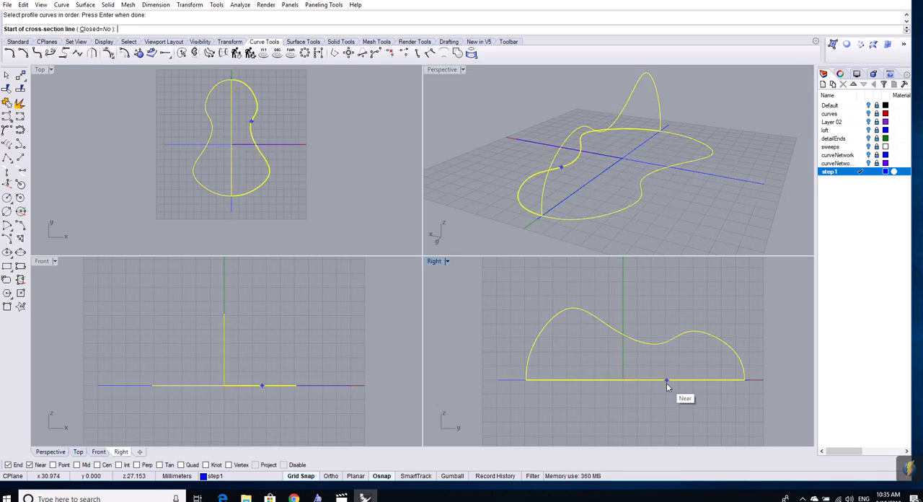
- Create open cross-sections with lines drawn in the Right view through the tall hump at about x -39 and the small hump at about x 51
left_click(567, 295)
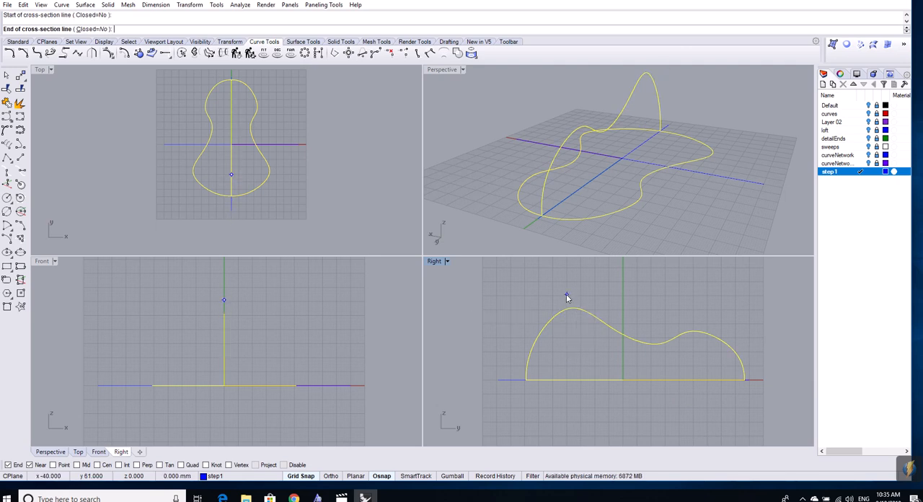
left_click(573, 397)
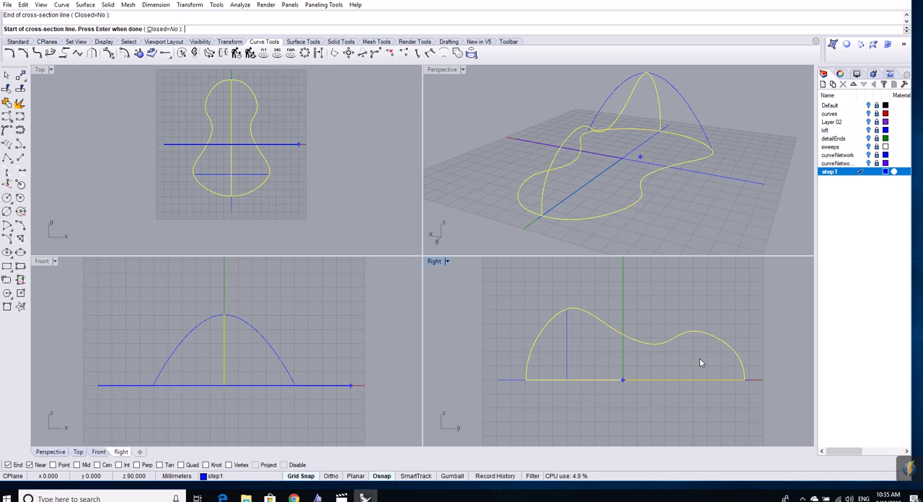
left_click(694, 316)
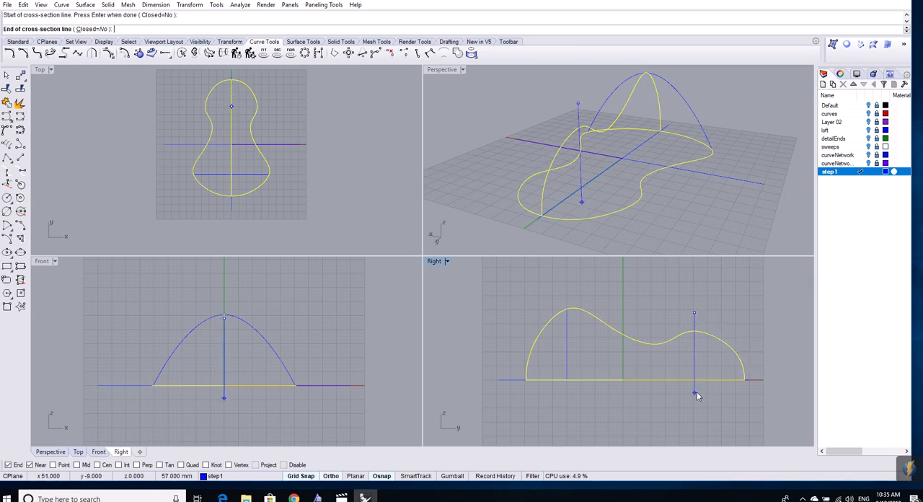
left_click(696, 398)
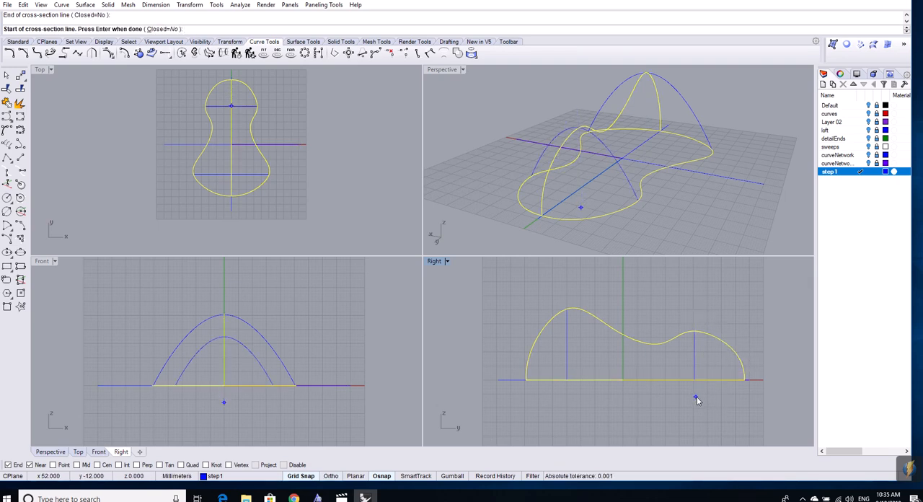
key("Return")
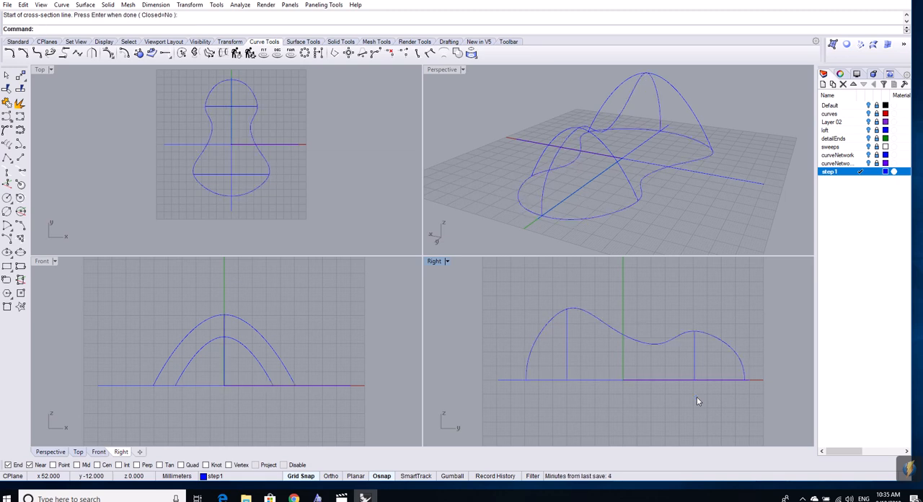
right_click_drag(728, 202, 698, 226)
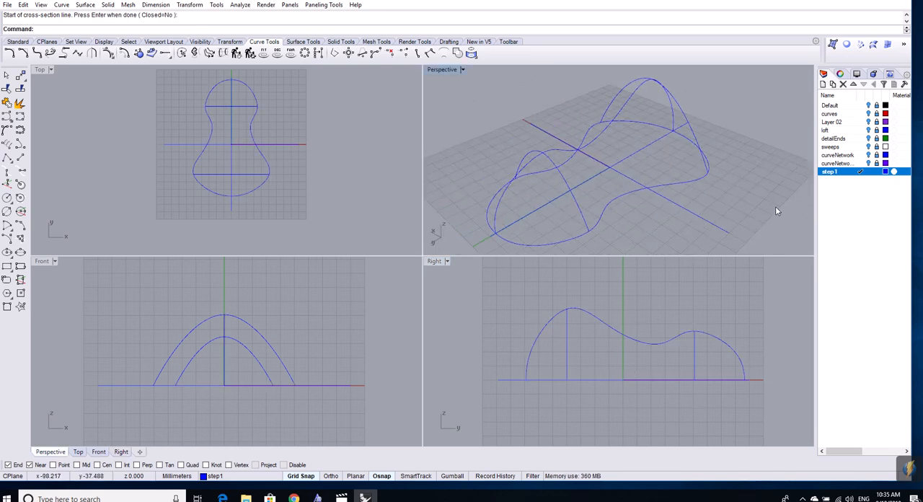
- Build a network surface from both outline halves, the upright curve and the two cross-section curves, with Position matching on edges A and C
right_click_drag(758, 171, 670, 86)
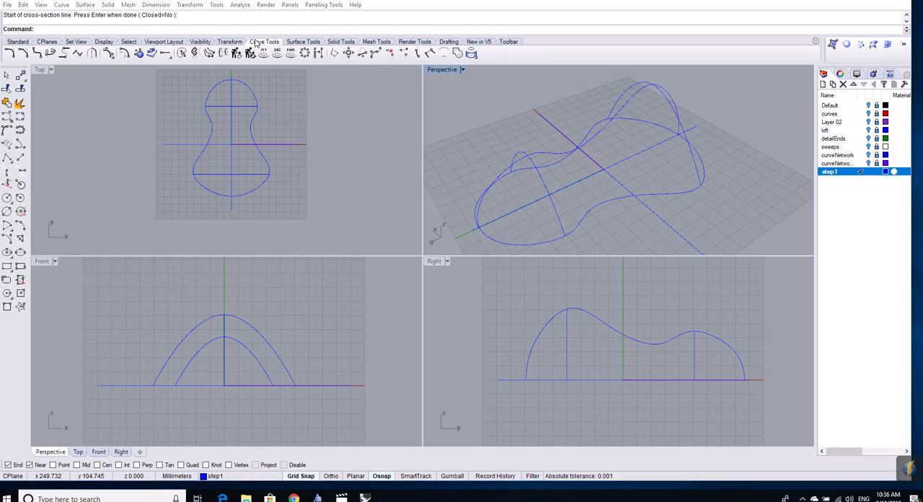
left_click(303, 42)
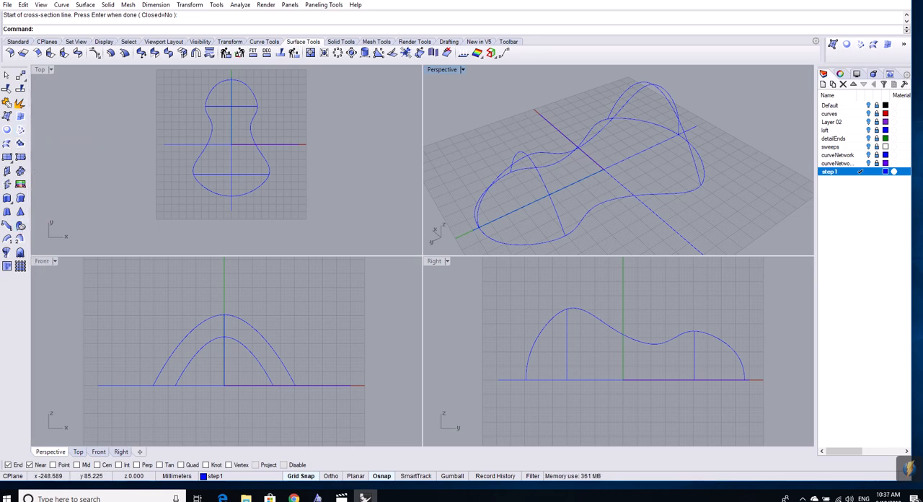
left_click(21, 131)
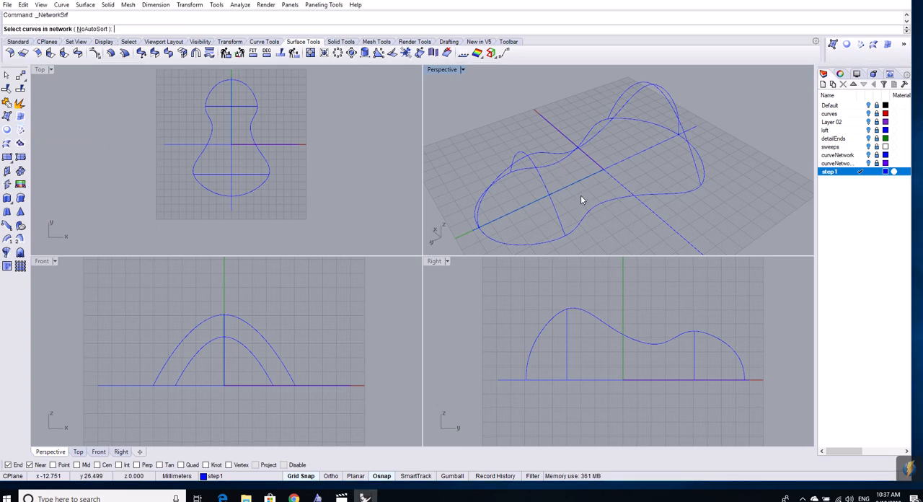
right_click_drag(580, 195, 612, 182)
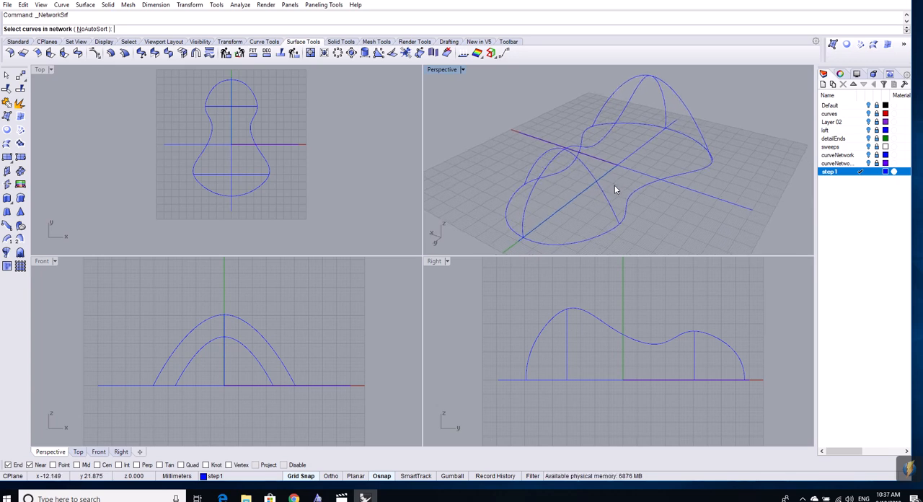
left_click(509, 199)
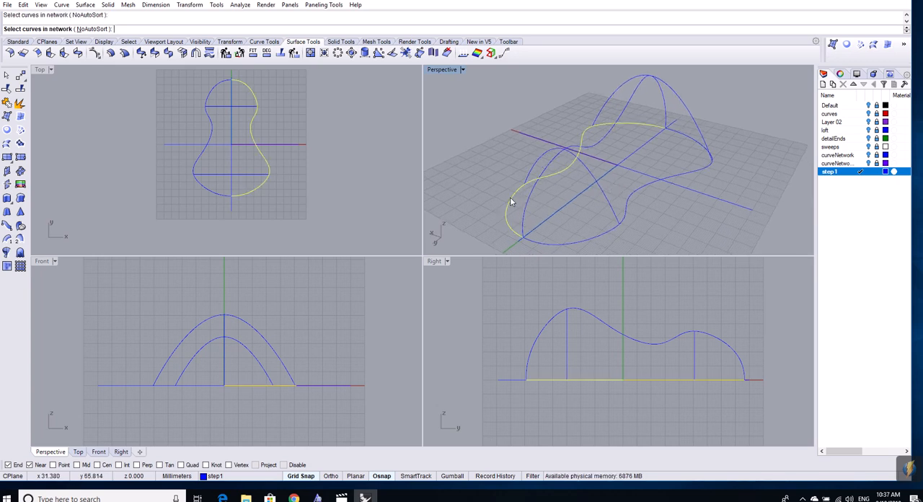
left_click(526, 221)
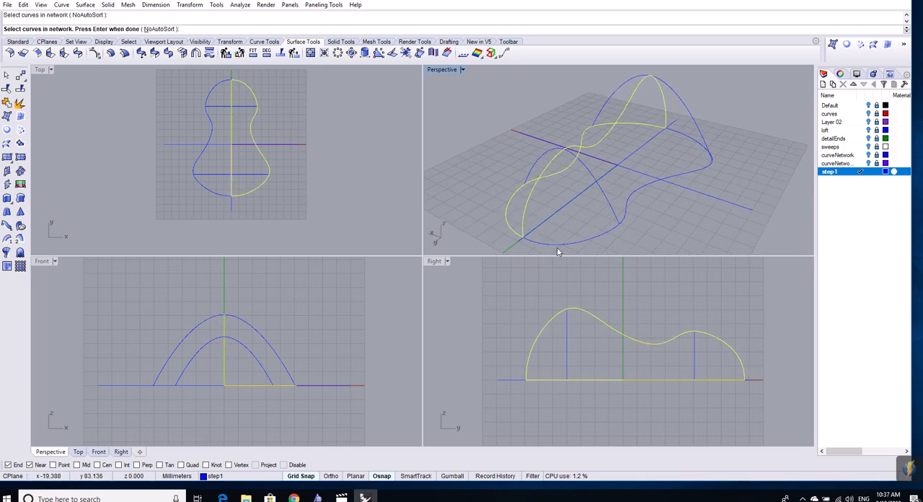
left_click(556, 246)
left_click(606, 190)
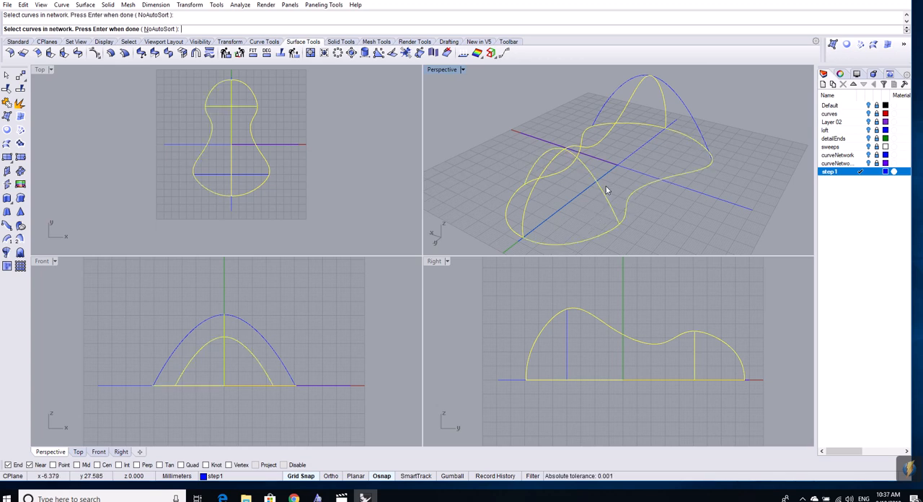
left_click(693, 119)
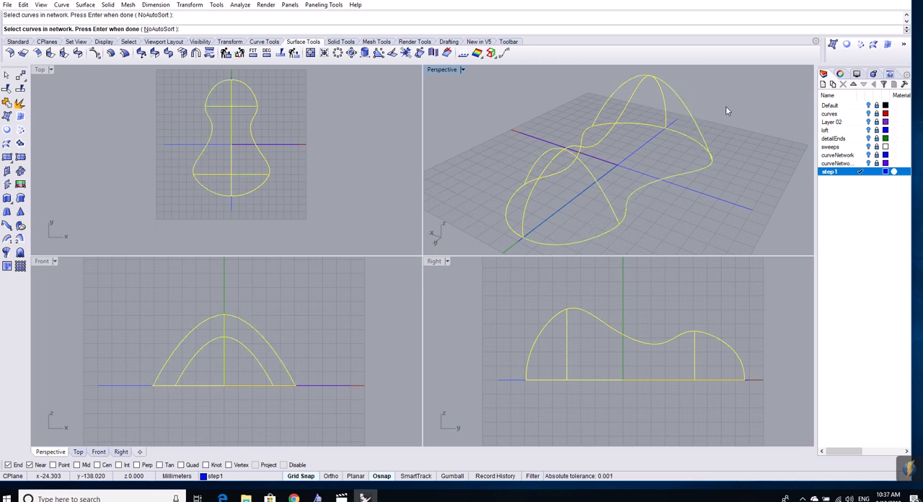
key("Return")
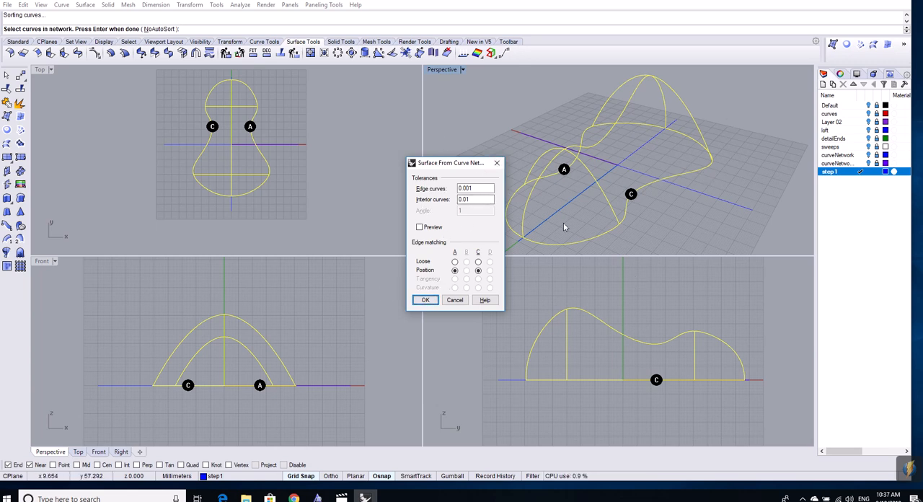
left_click(424, 301)
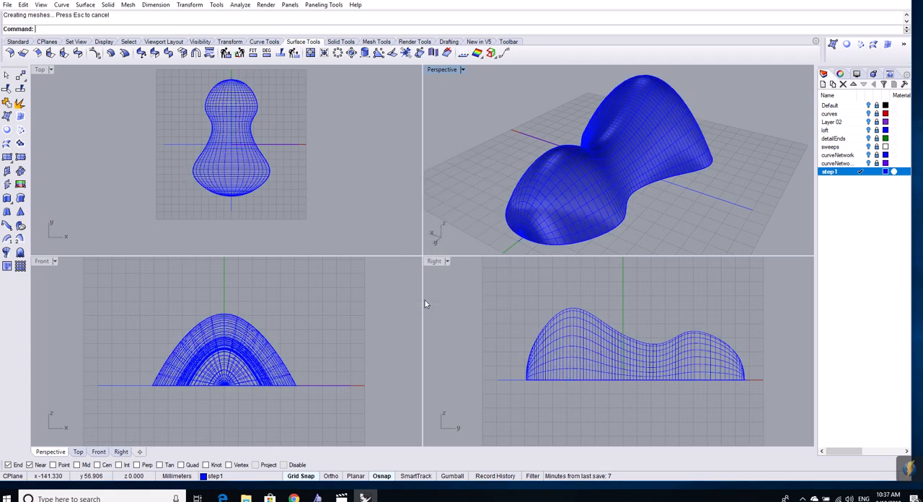
right_click_drag(695, 202, 583, 153)
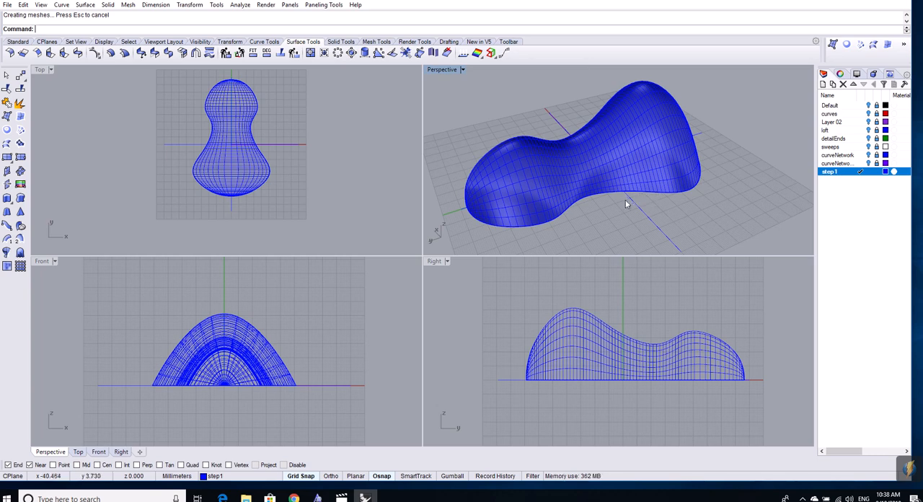
right_click_drag(605, 220, 617, 219)
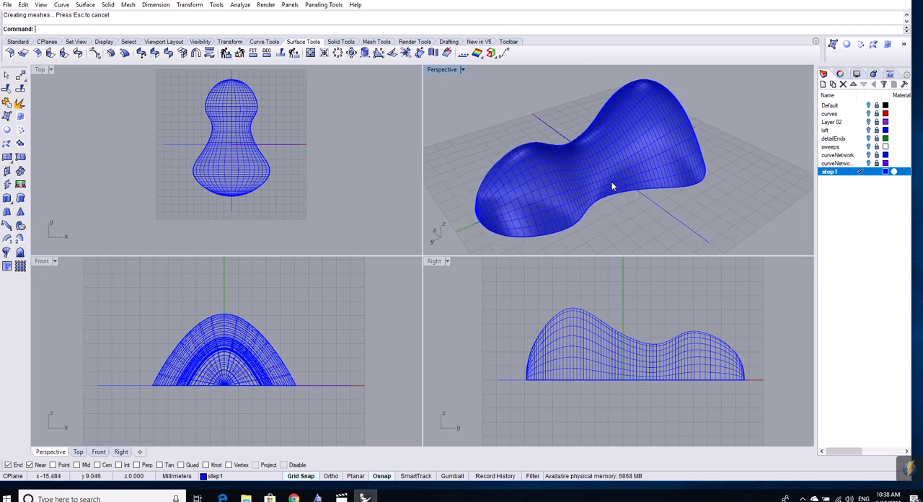
right_click_drag(625, 204, 637, 209)
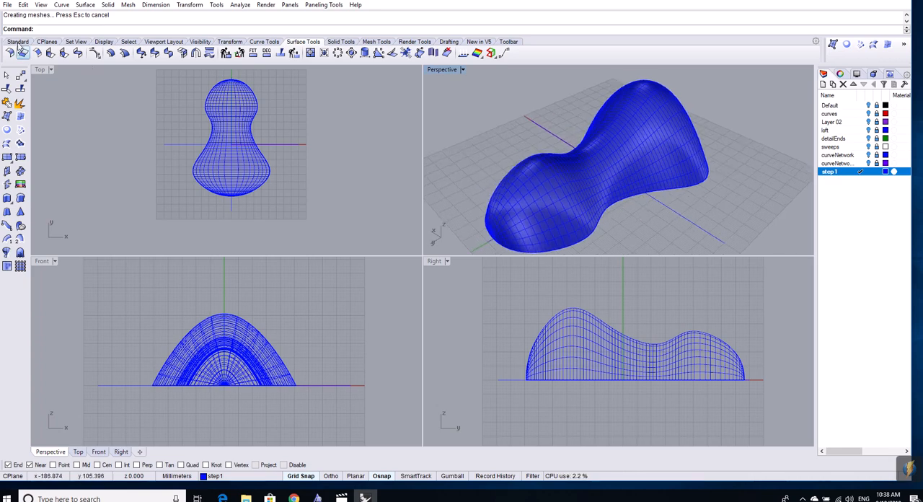